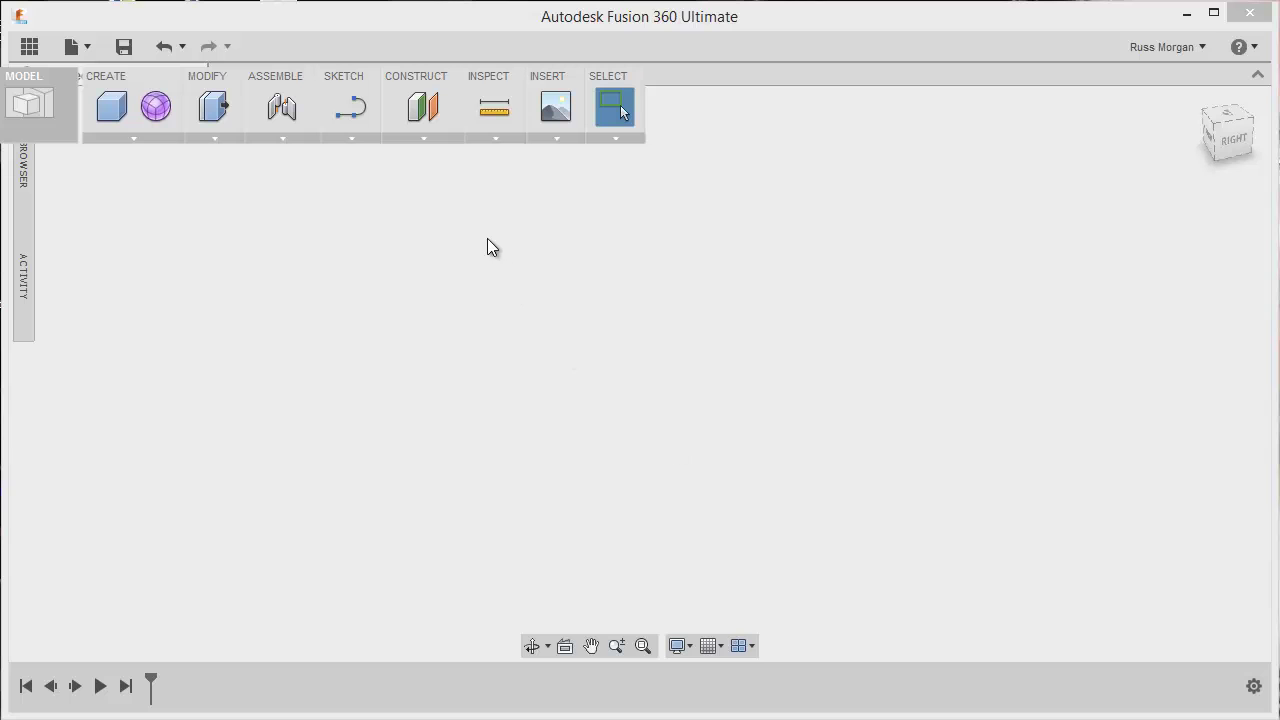
Start a sketch on the Right plane and draw a vertical 100 mm line upward from the origin.
left_click(351, 107)
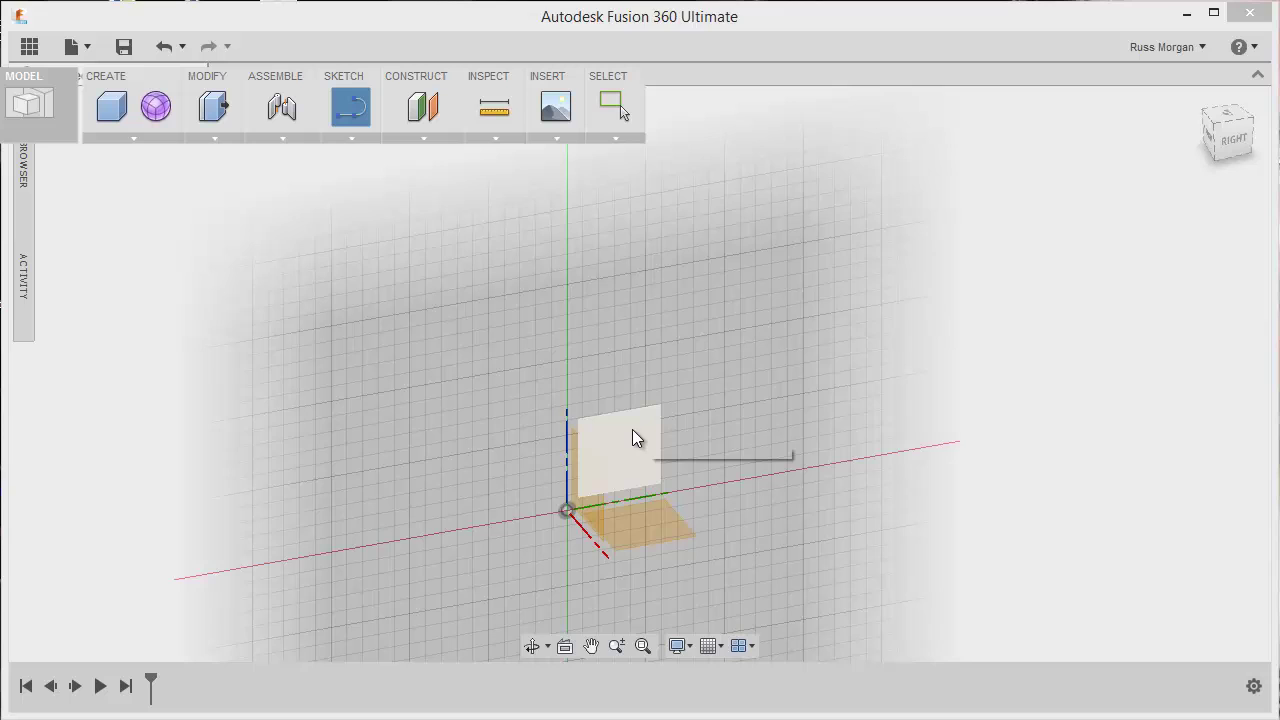
left_click(632, 430)
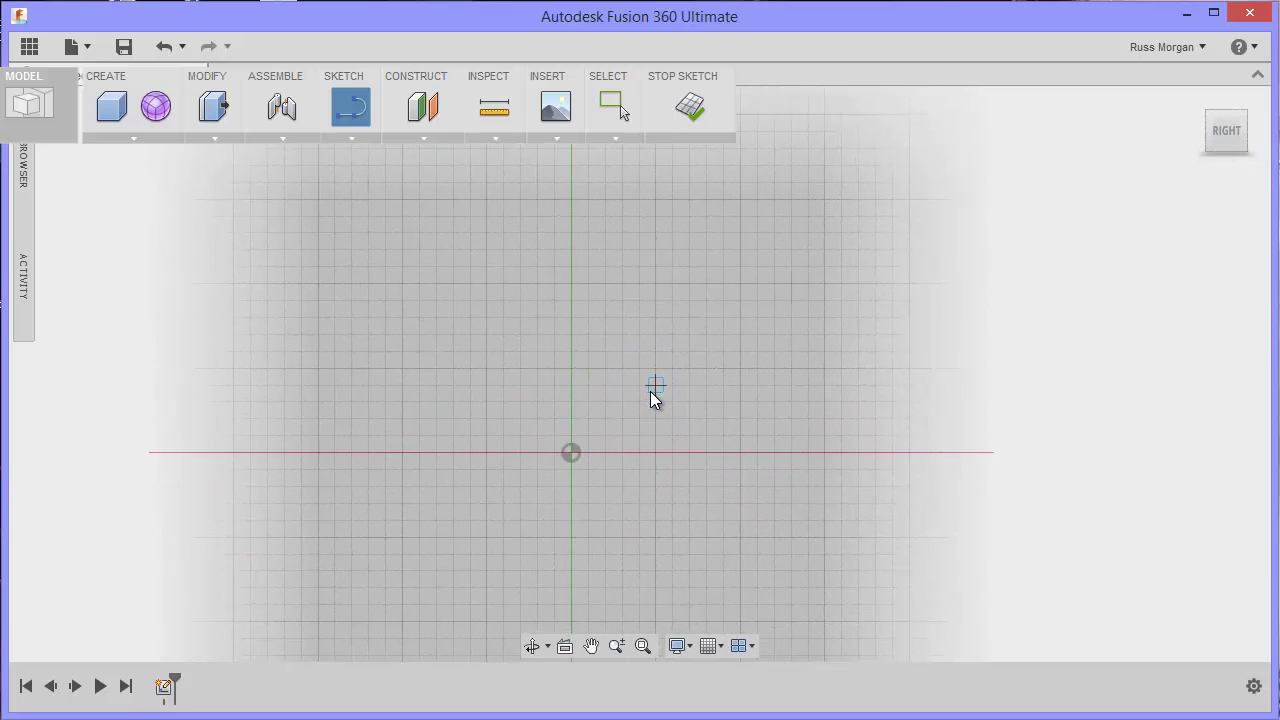
middle_click_drag(660, 391, 742, 526)
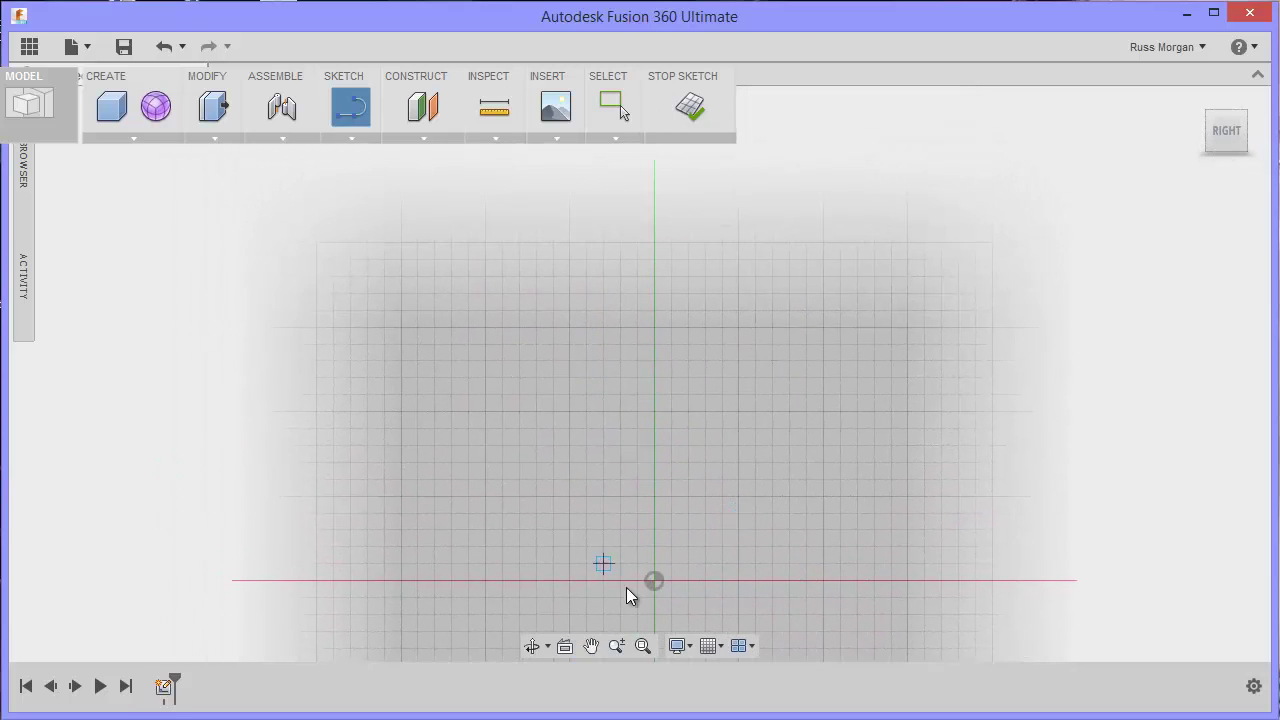
left_click(653, 581)
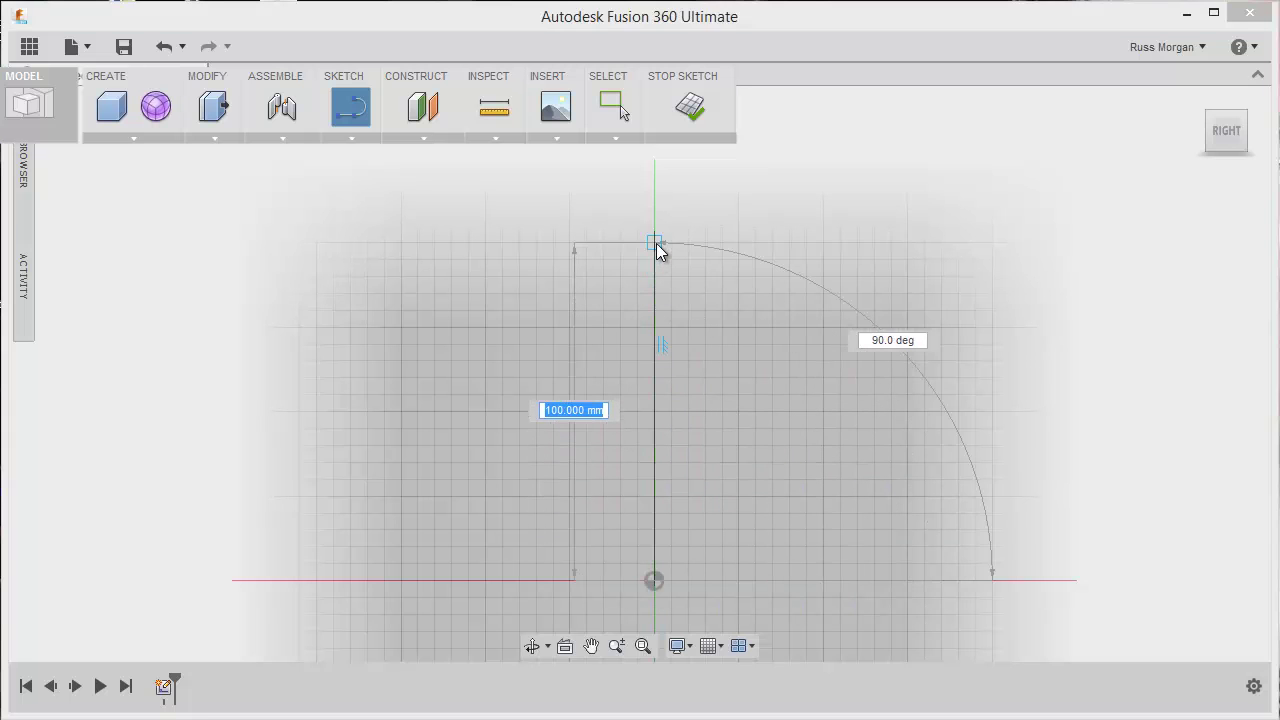
left_click(655, 242)
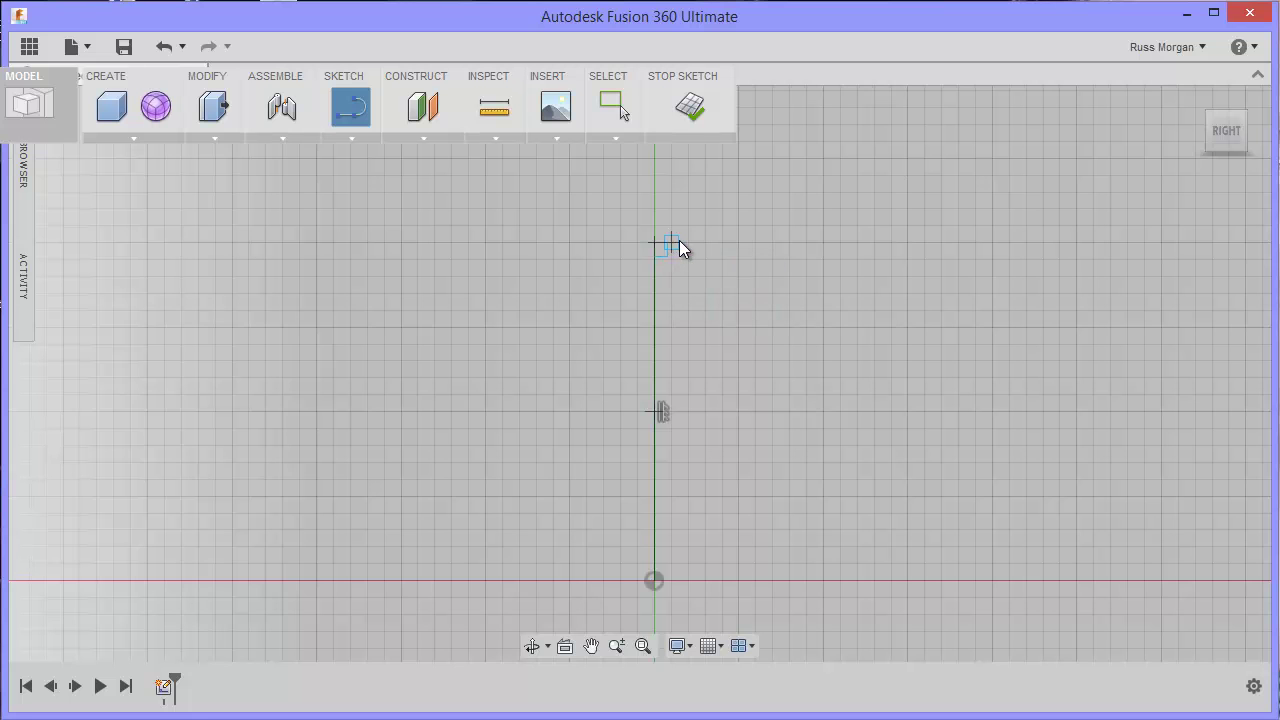
Continue from the line's upper end with a horizontal segment about 10 mm outward and a vertical segment about 10 mm down, ending the chain.
scroll(679, 242, "up", 5)
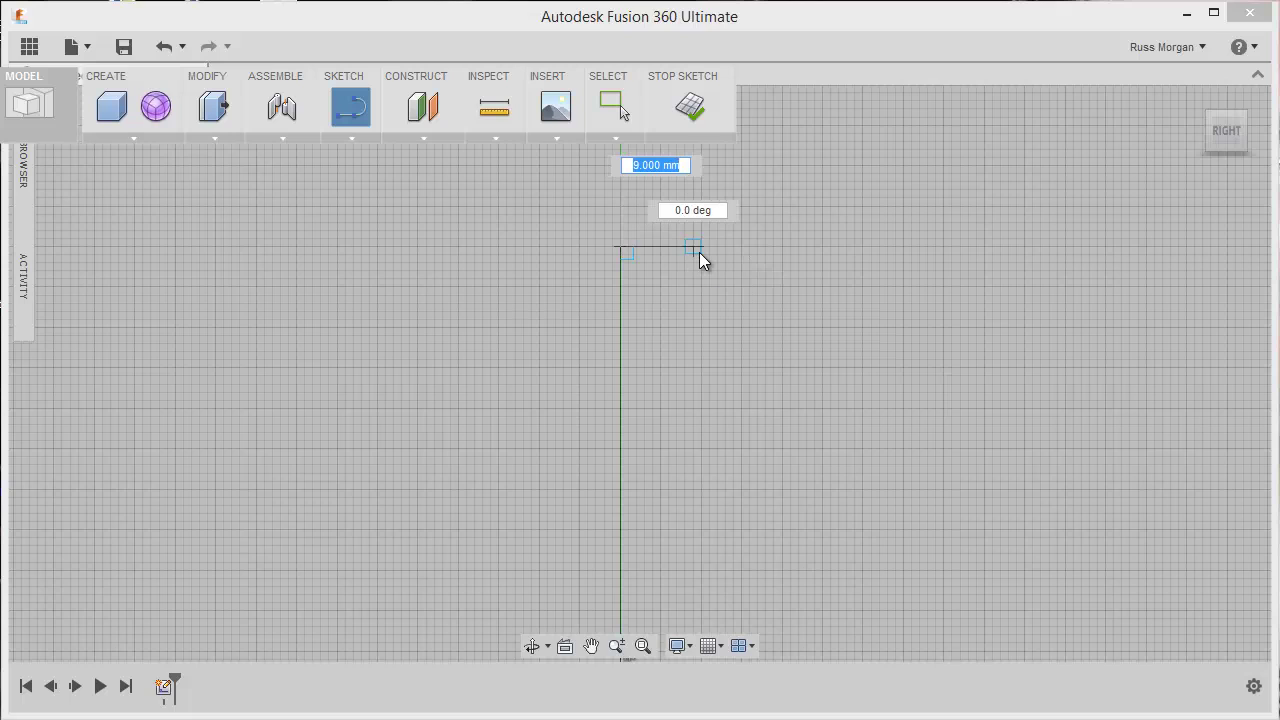
left_click(706, 252)
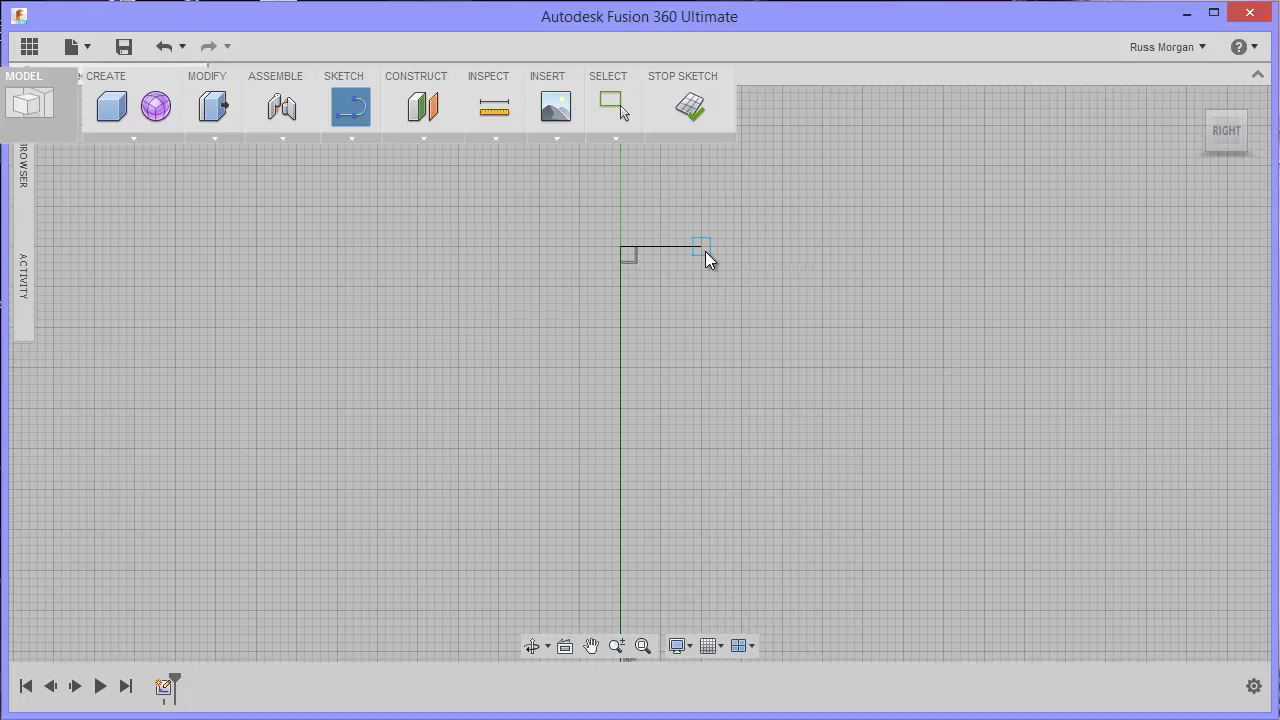
left_click(703, 326)
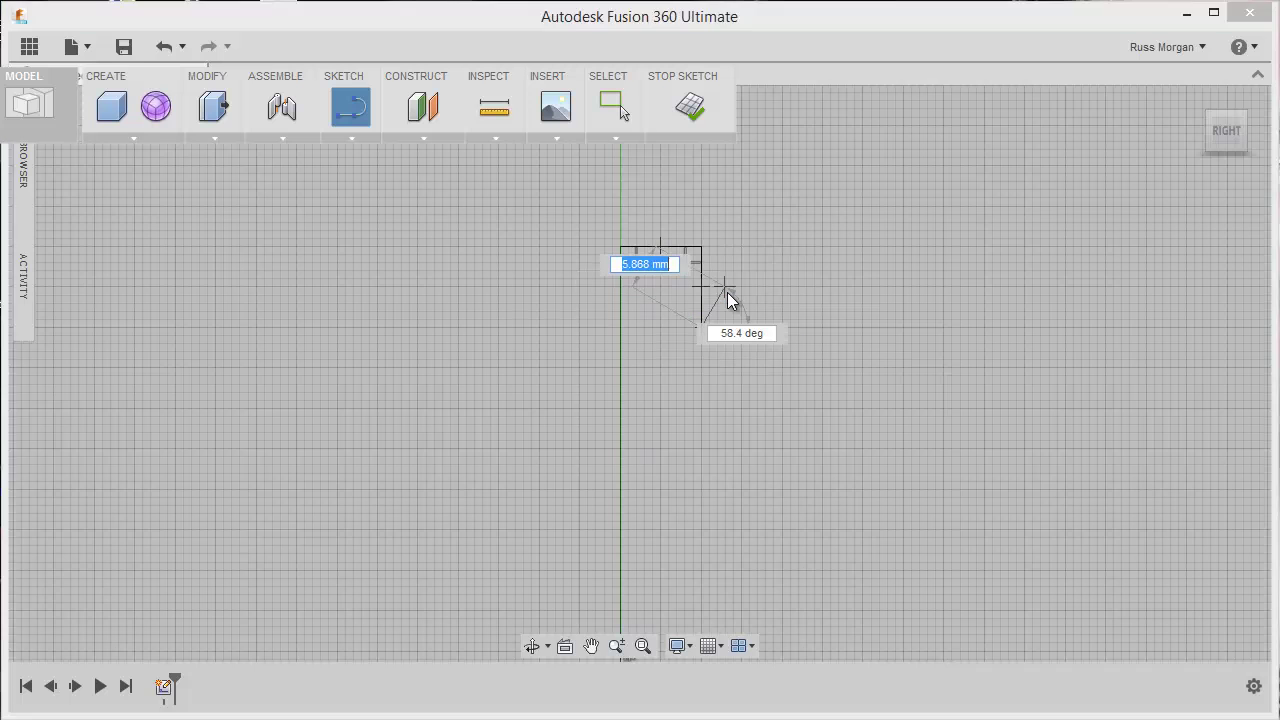
right_click(727, 297)
left_click(786, 293)
scroll(781, 424, "up", 1)
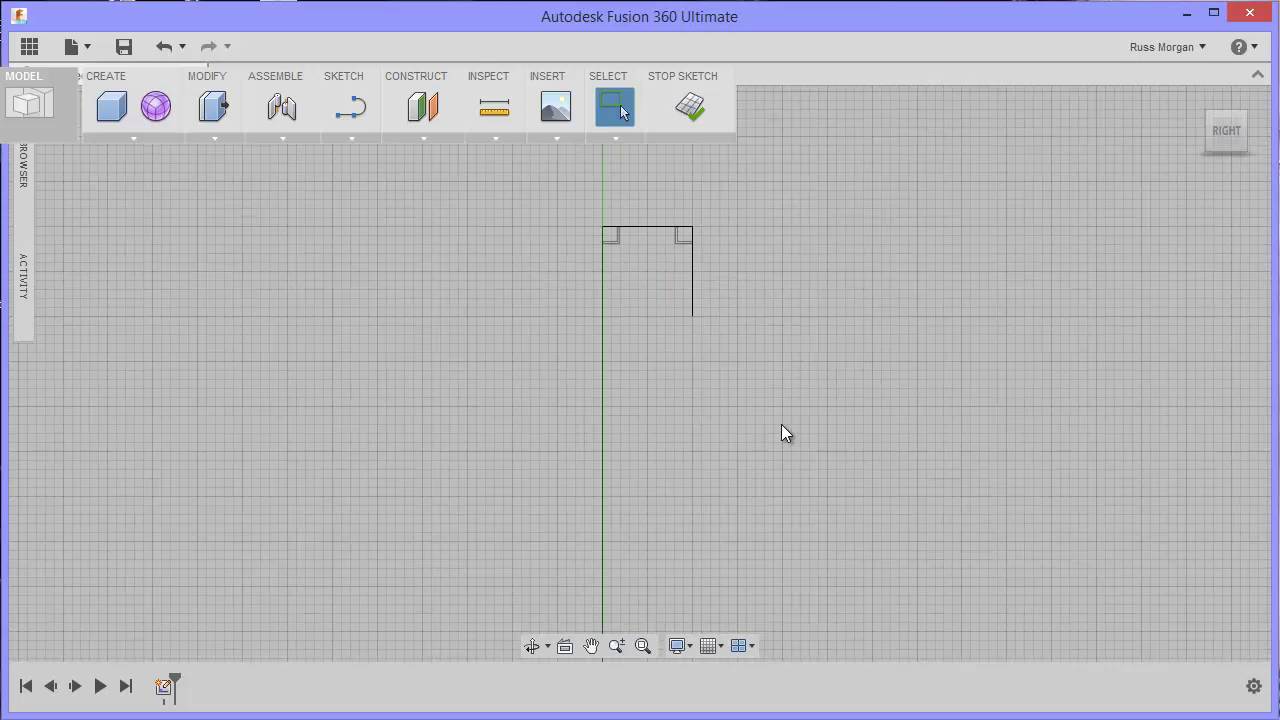
Draw a horizontal base line about 20 mm long from the origin, on the same side as the short upper segment.
scroll(781, 430, "down", 2)
mouse_move(785, 457)
middle_mouse_down()
mouse_move(777, 489)
mouse_move(814, 369)
mouse_move(780, 375)
mouse_move(766, 346)
mouse_move(706, 434)
middle_mouse_up()
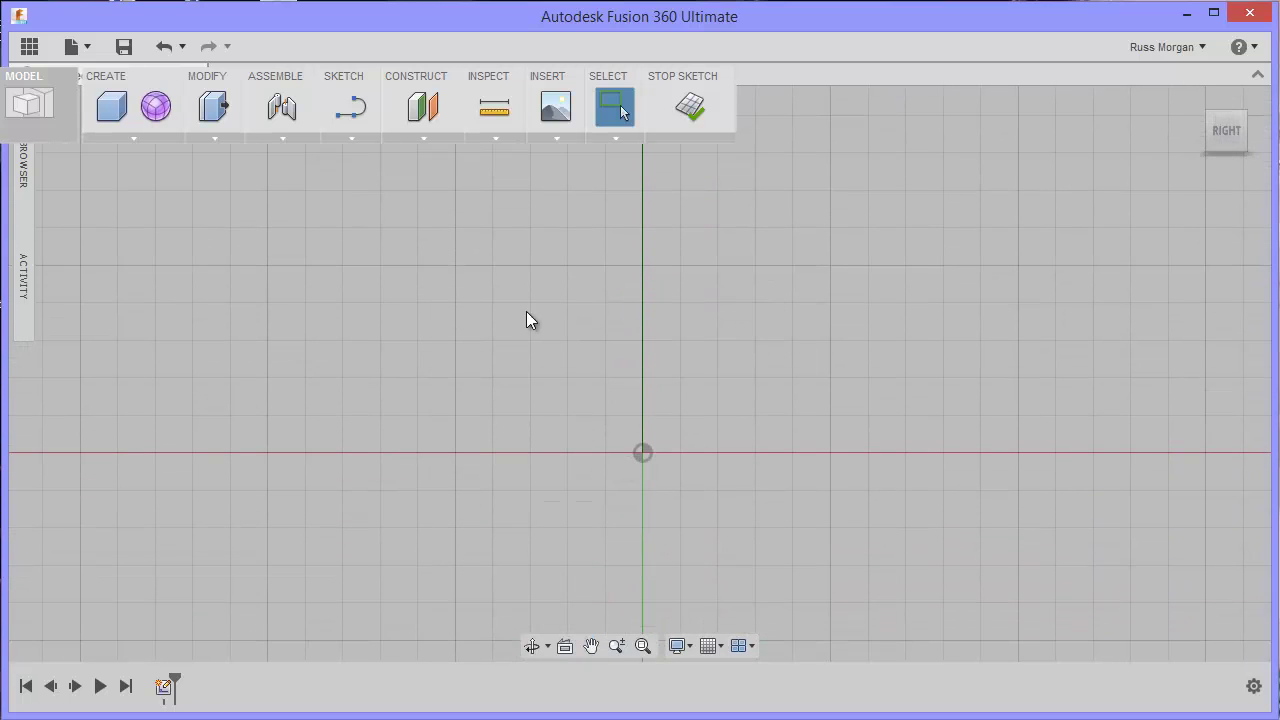
left_click(346, 112)
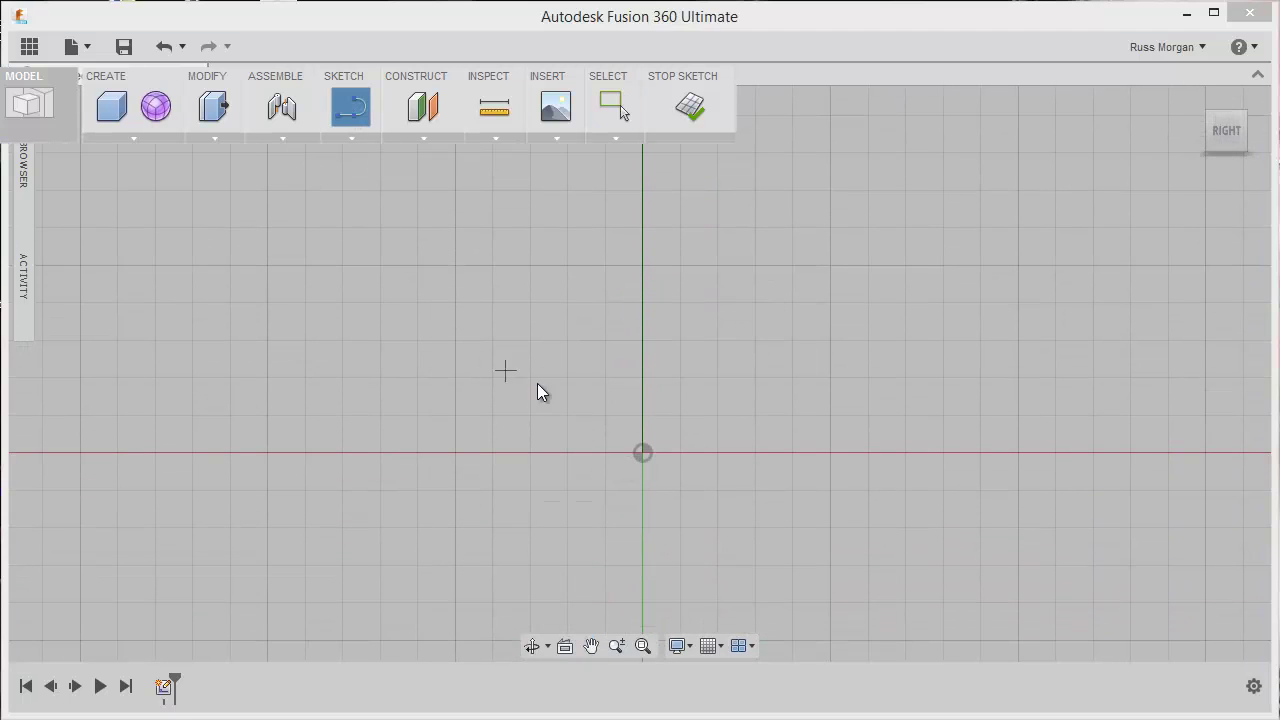
left_click(640, 452)
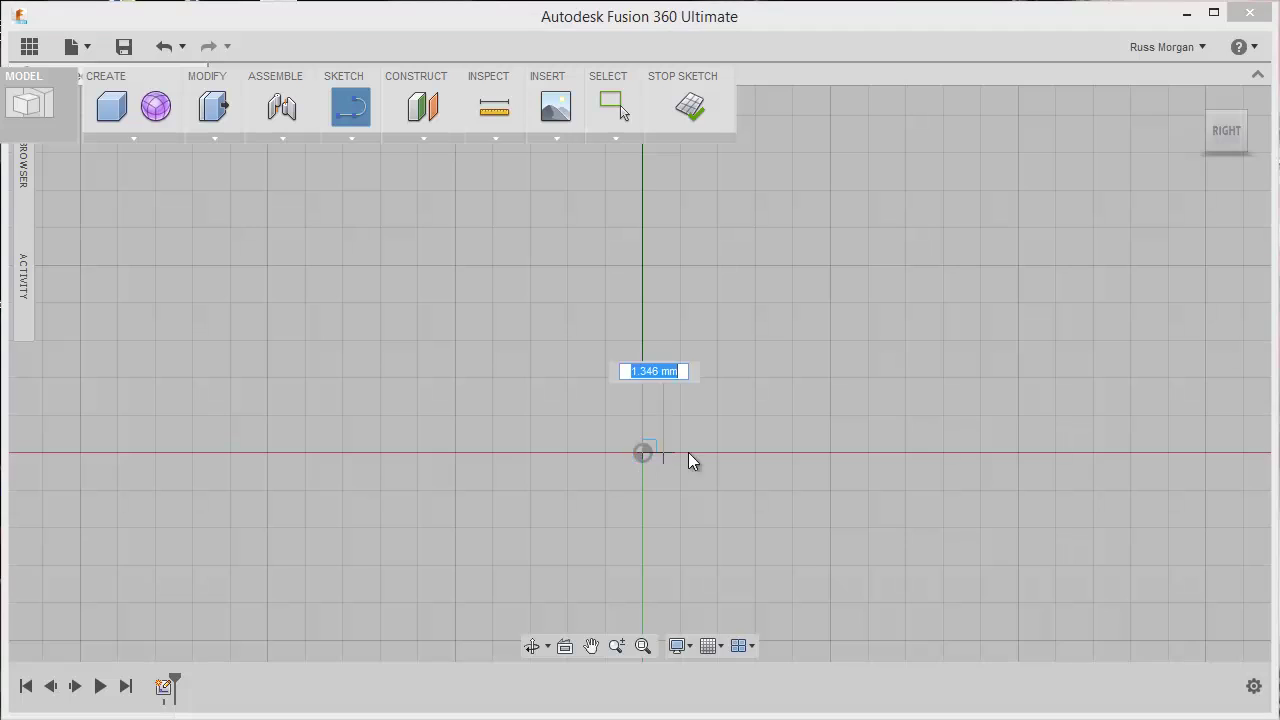
left_click(790, 452)
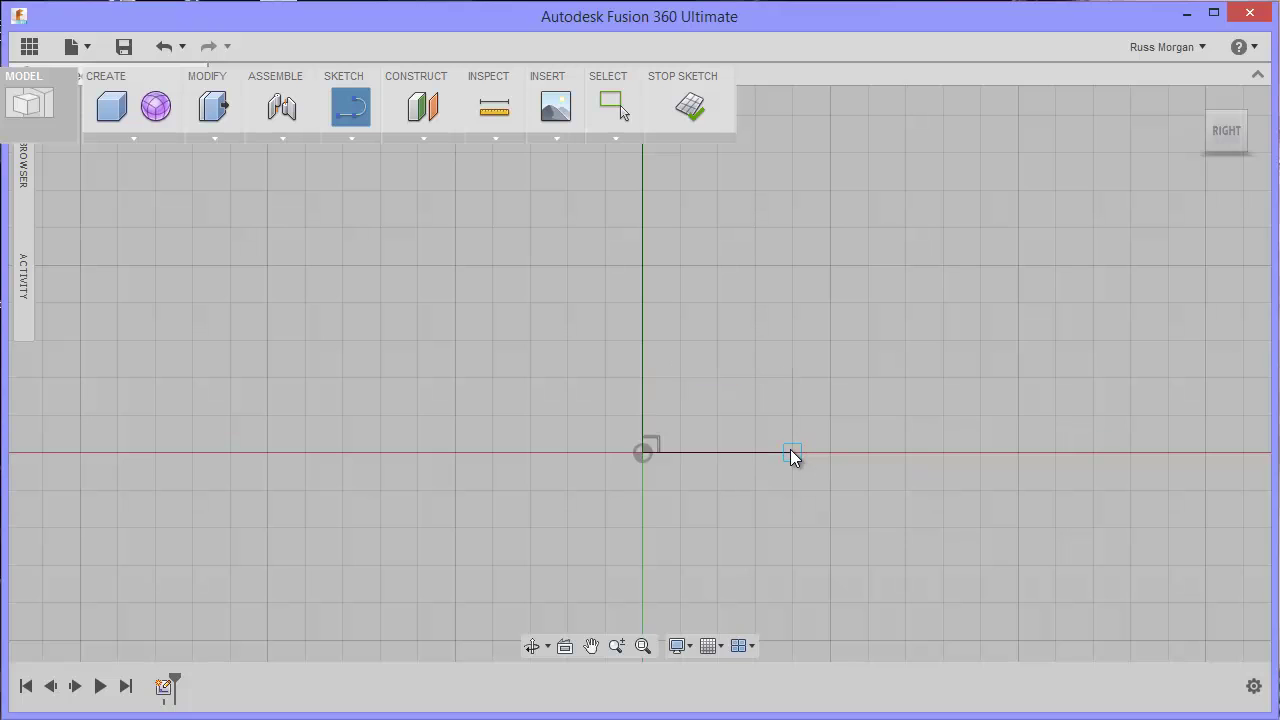
Draw an outward-bulging 3-point arc from the short vertical segment's lower end to a point about 25 mm from the axis and 50 mm above the base.
left_click(354, 136)
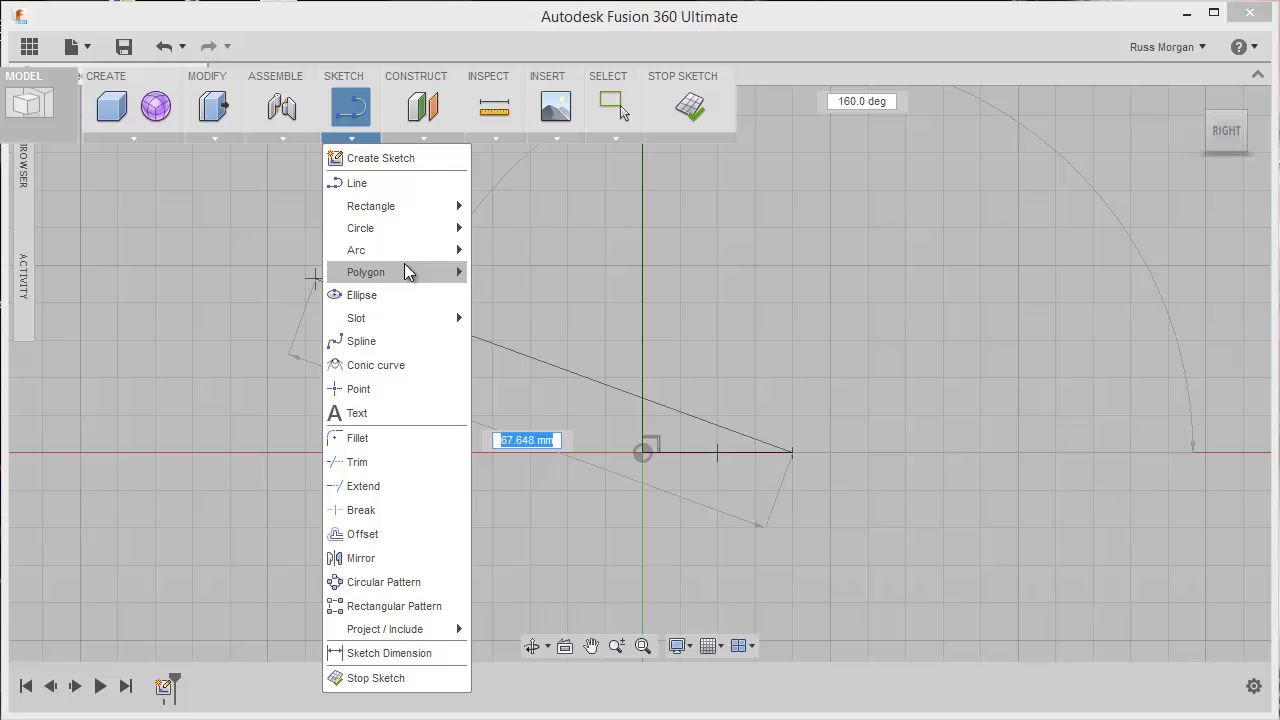
mouse_move(420, 254)
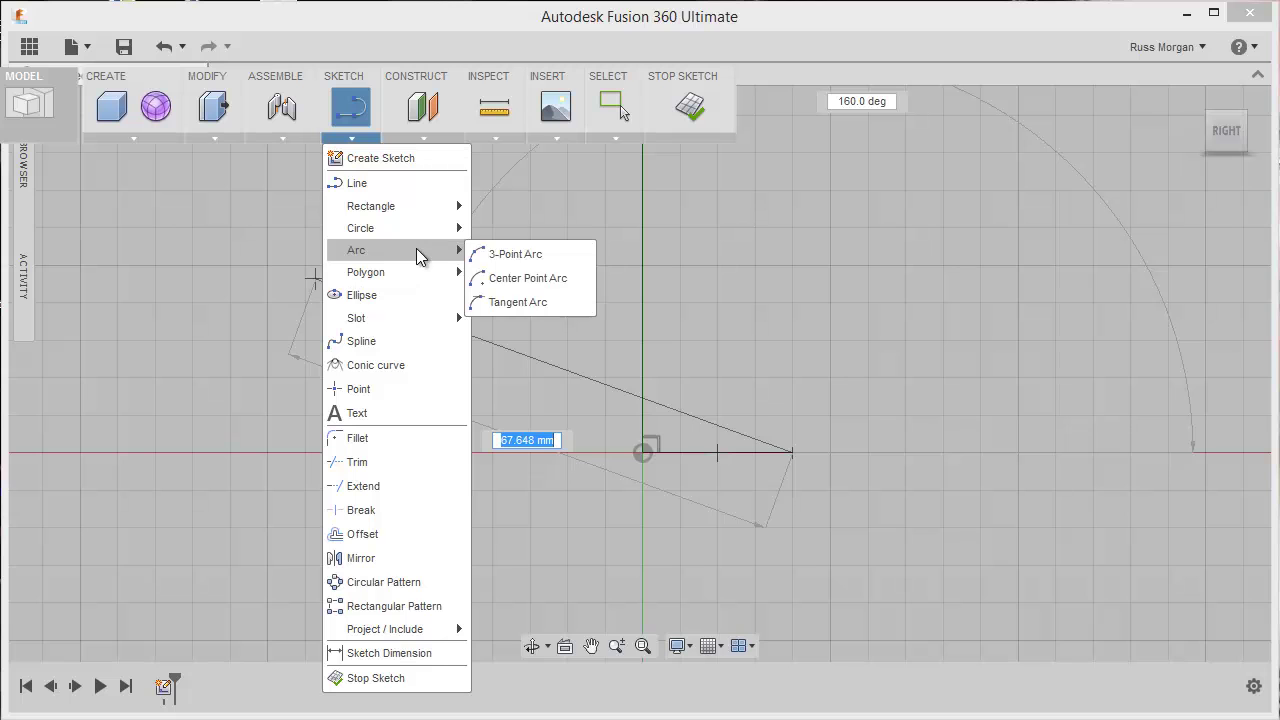
left_click(515, 254)
scroll(913, 251, "down", 3)
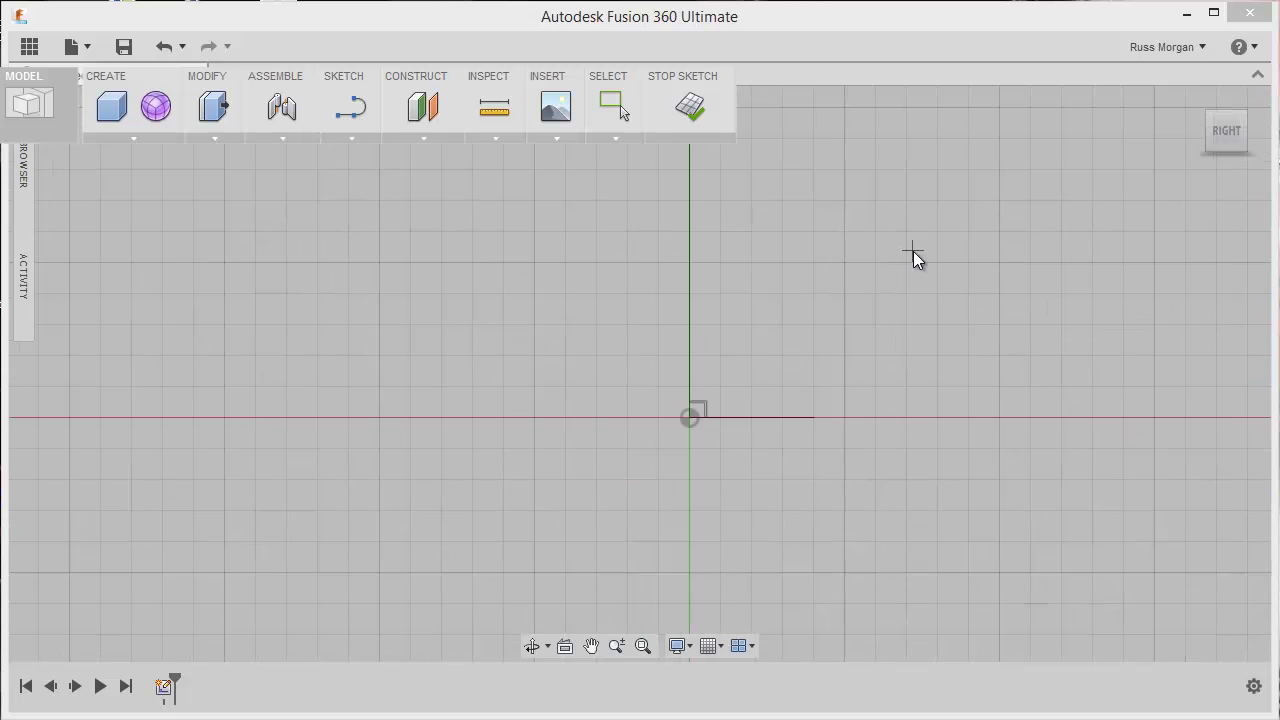
mouse_move(911, 249)
middle_mouse_down()
mouse_move(851, 423)
mouse_move(823, 284)
mouse_move(809, 429)
mouse_move(771, 400)
middle_mouse_up()
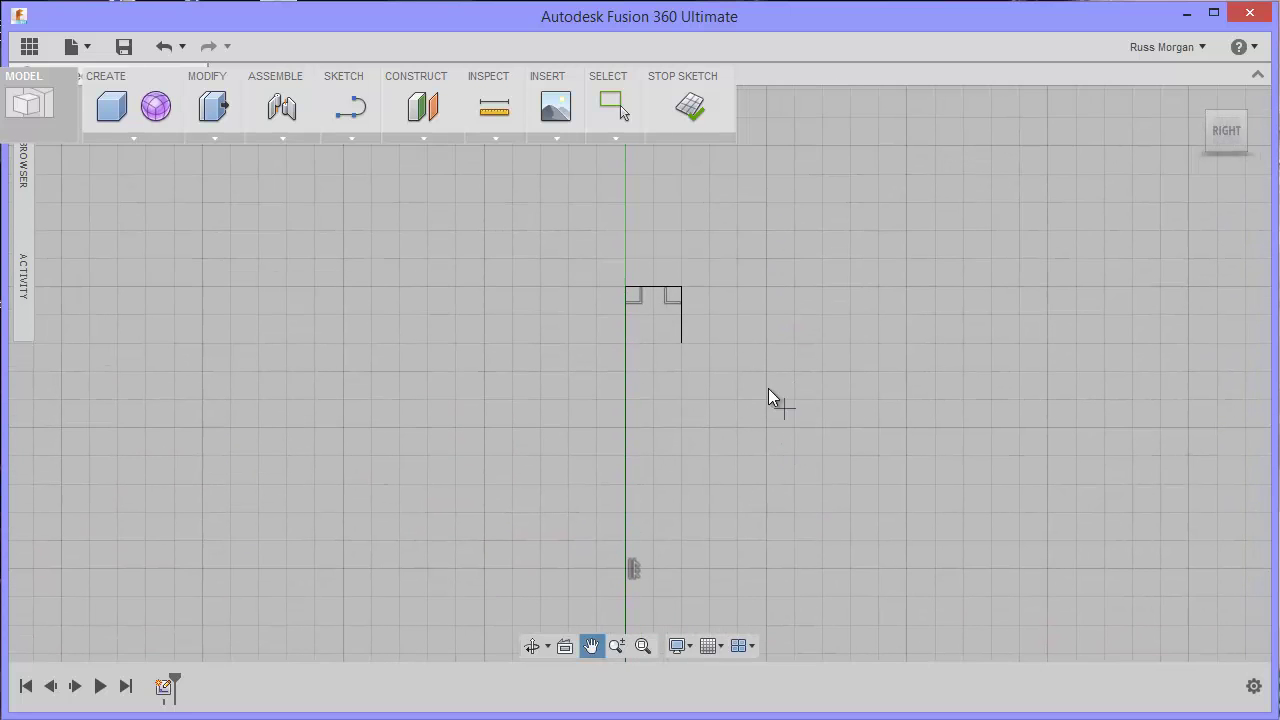
left_click(684, 348)
middle_click_drag(808, 500, 838, 318)
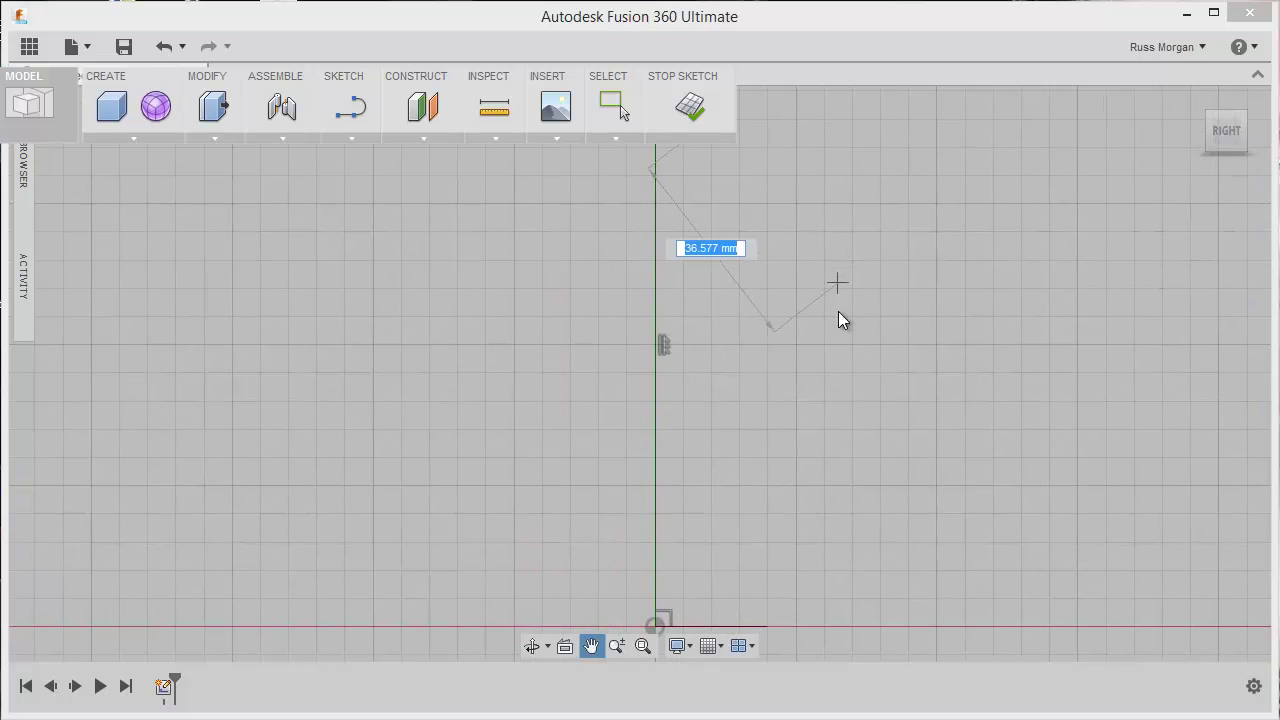
left_click(797, 347)
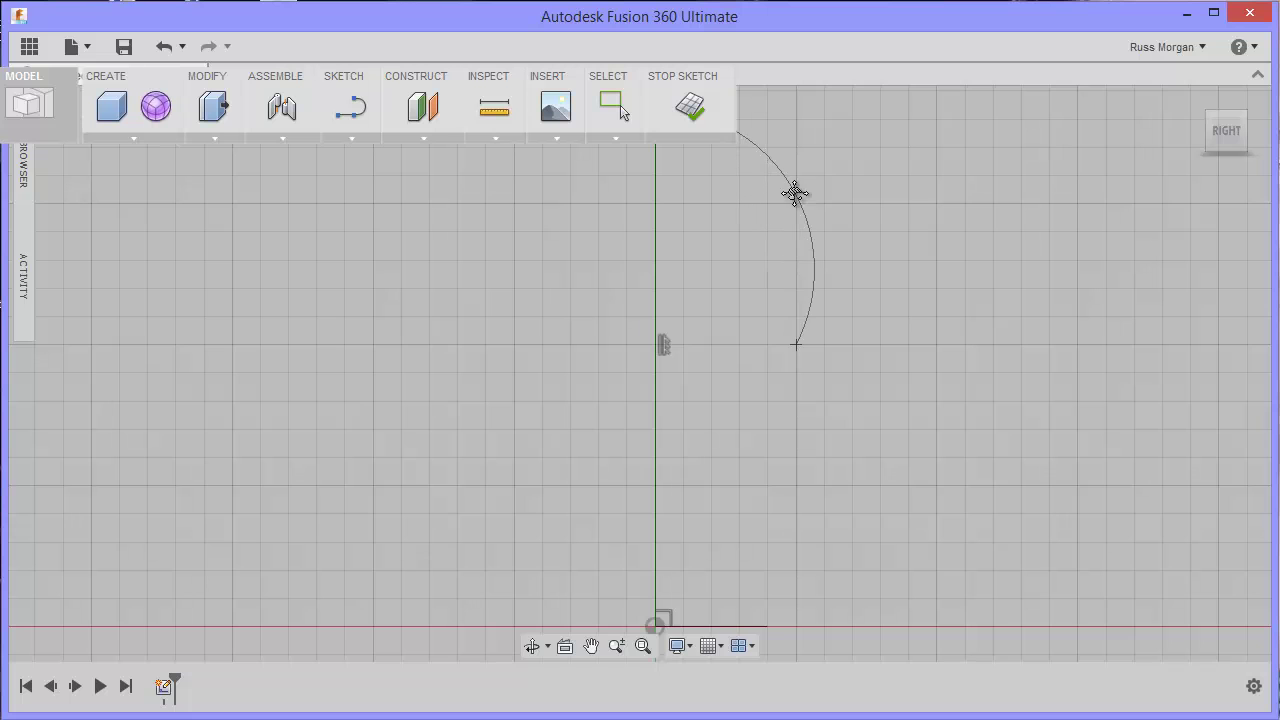
left_click(795, 193)
middle_click_drag(795, 193, 809, 321)
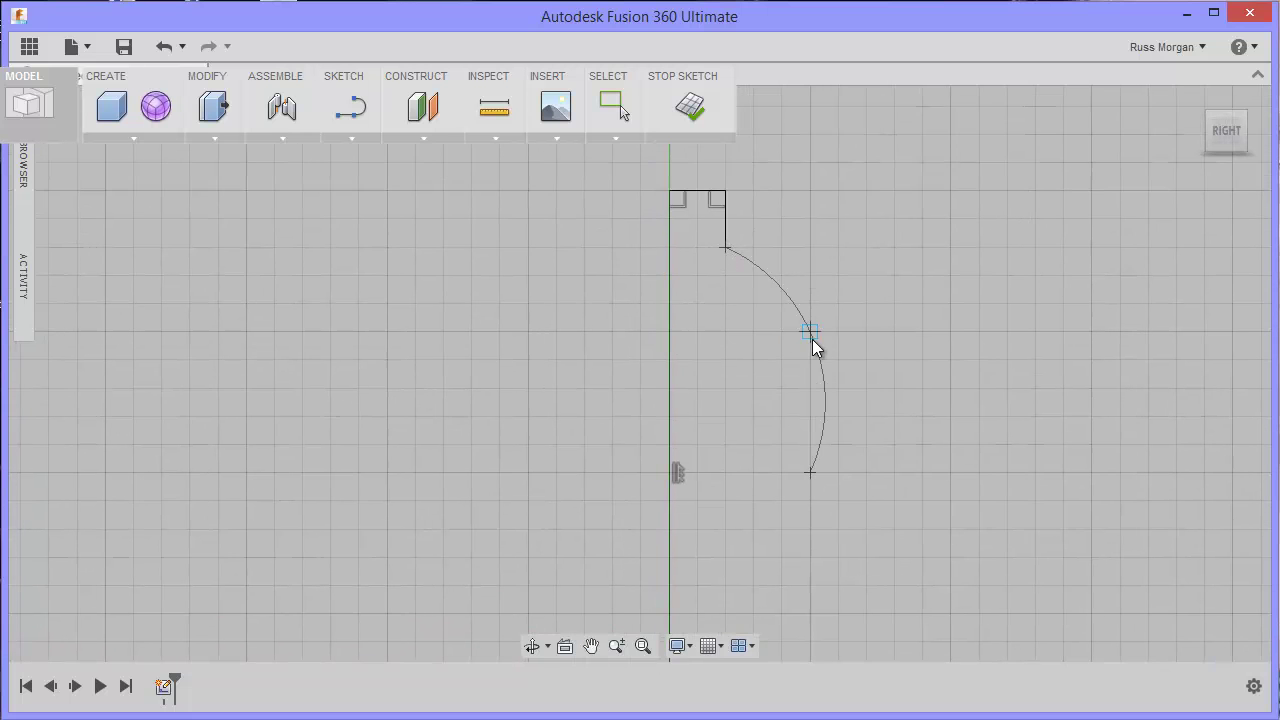
left_click_drag(813, 338, 792, 324)
left_click(792, 324)
Add a small 3-point arc from the large arc's lower end to about 10 mm straight below, curving about 3 mm inward toward the axis.
scroll(923, 401, "up", 1)
scroll(917, 408, "down", 2)
middle_click_drag(919, 354, 920, 209)
left_click(355, 124)
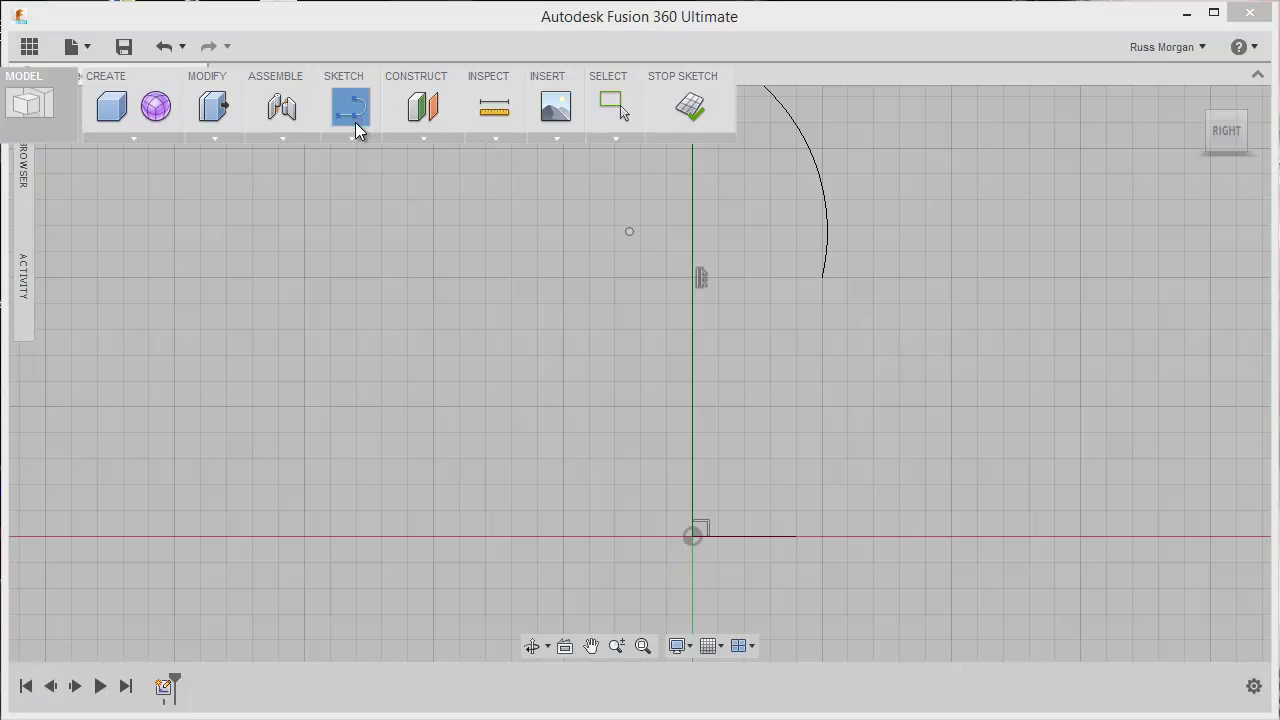
left_click(355, 138)
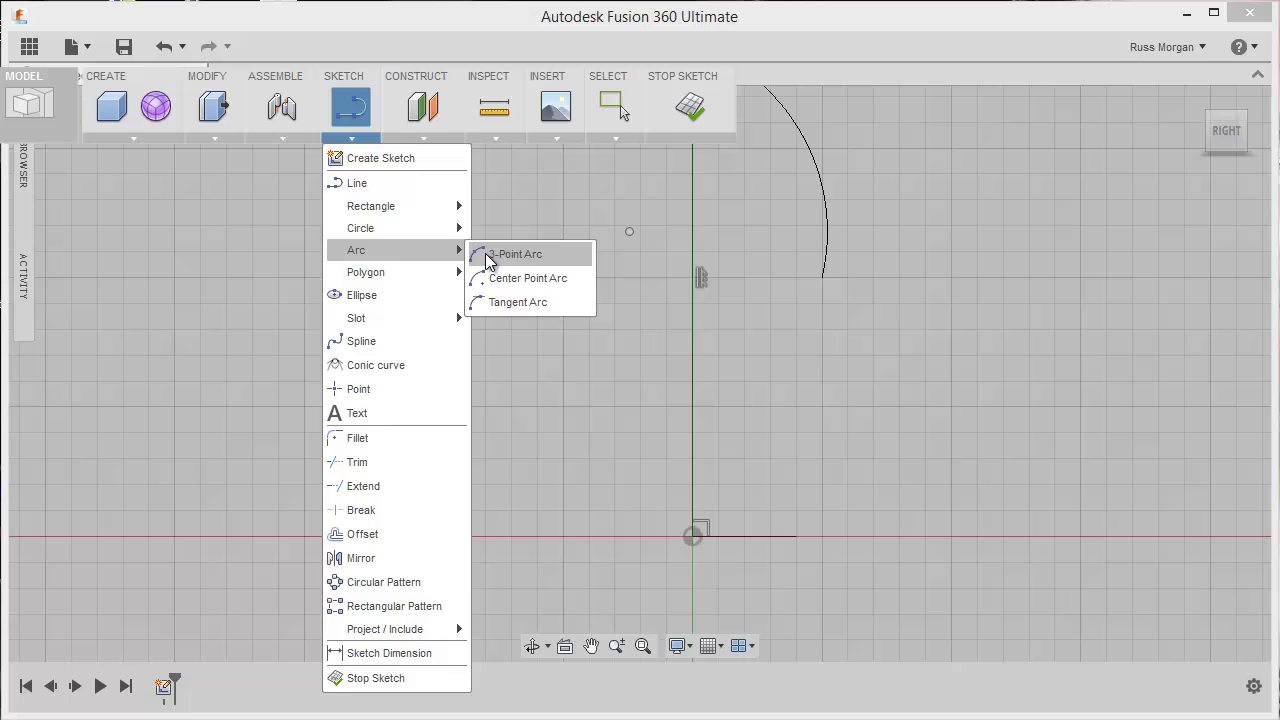
left_click(490, 253)
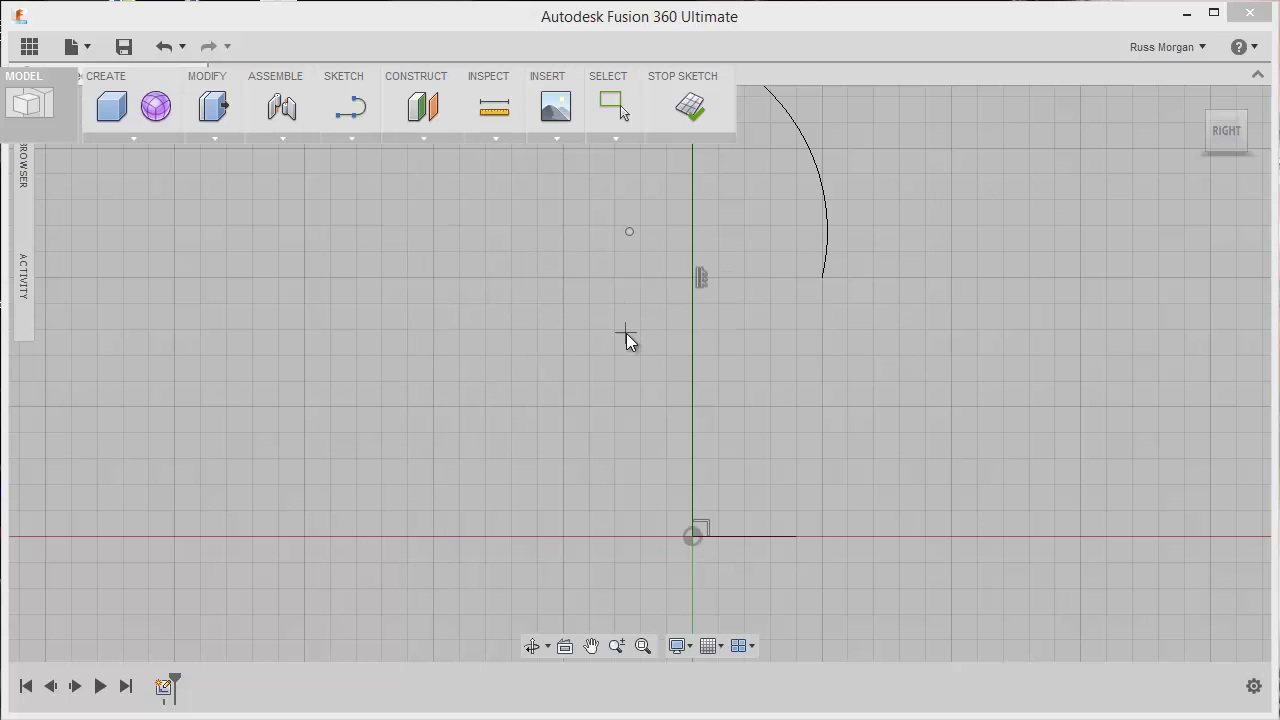
left_click(821, 278)
left_click(823, 334)
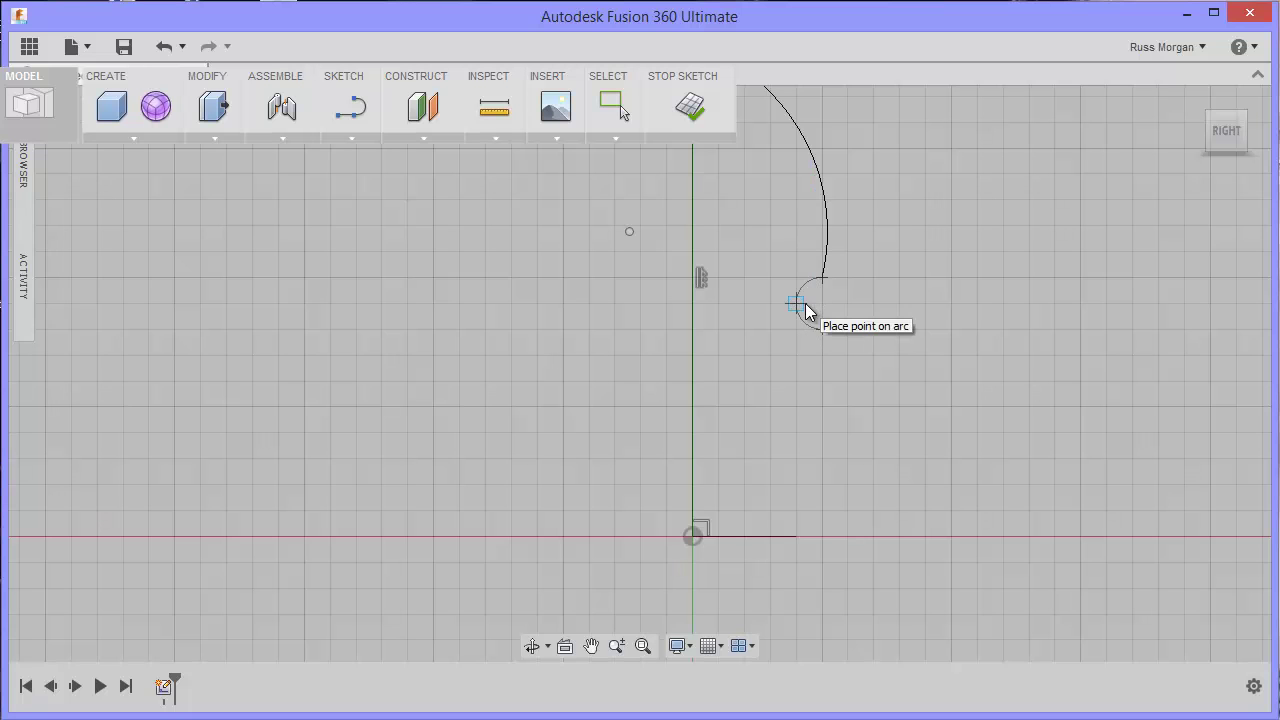
scroll(807, 304, "up", 3)
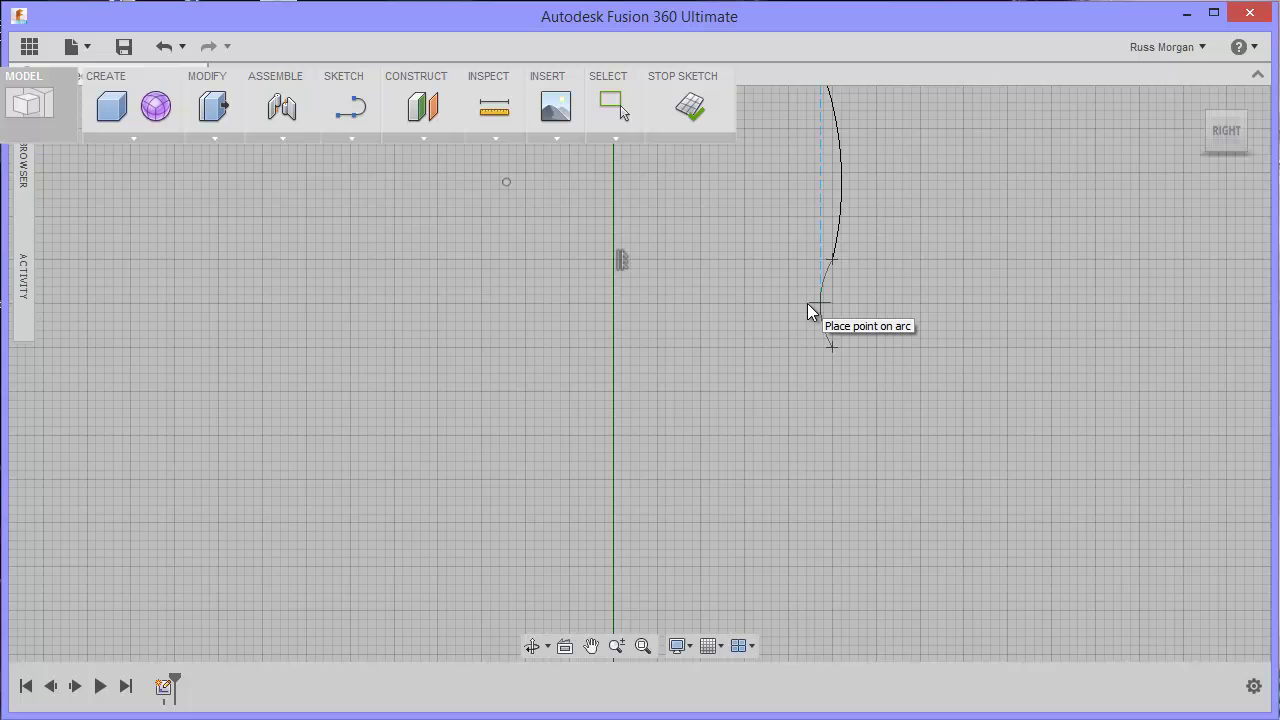
scroll(807, 303, "up", 2)
scroll(806, 302, "up", 2)
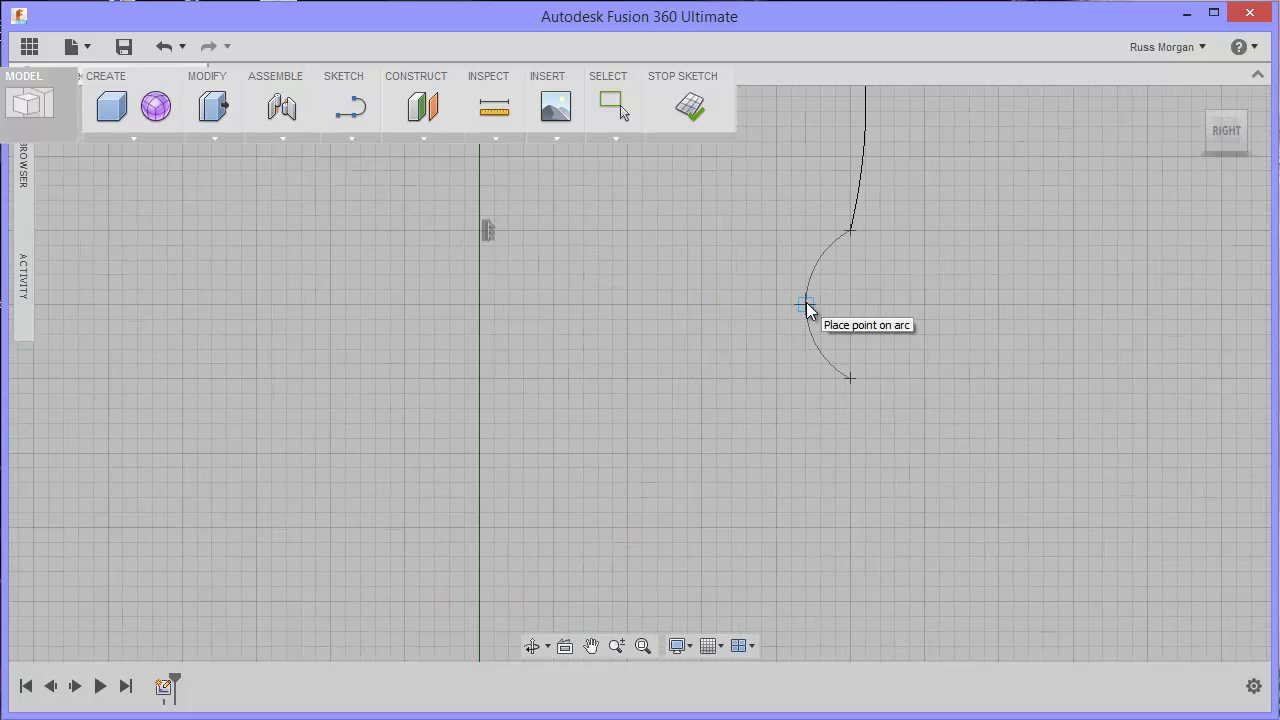
scroll(806, 302, "up", 2)
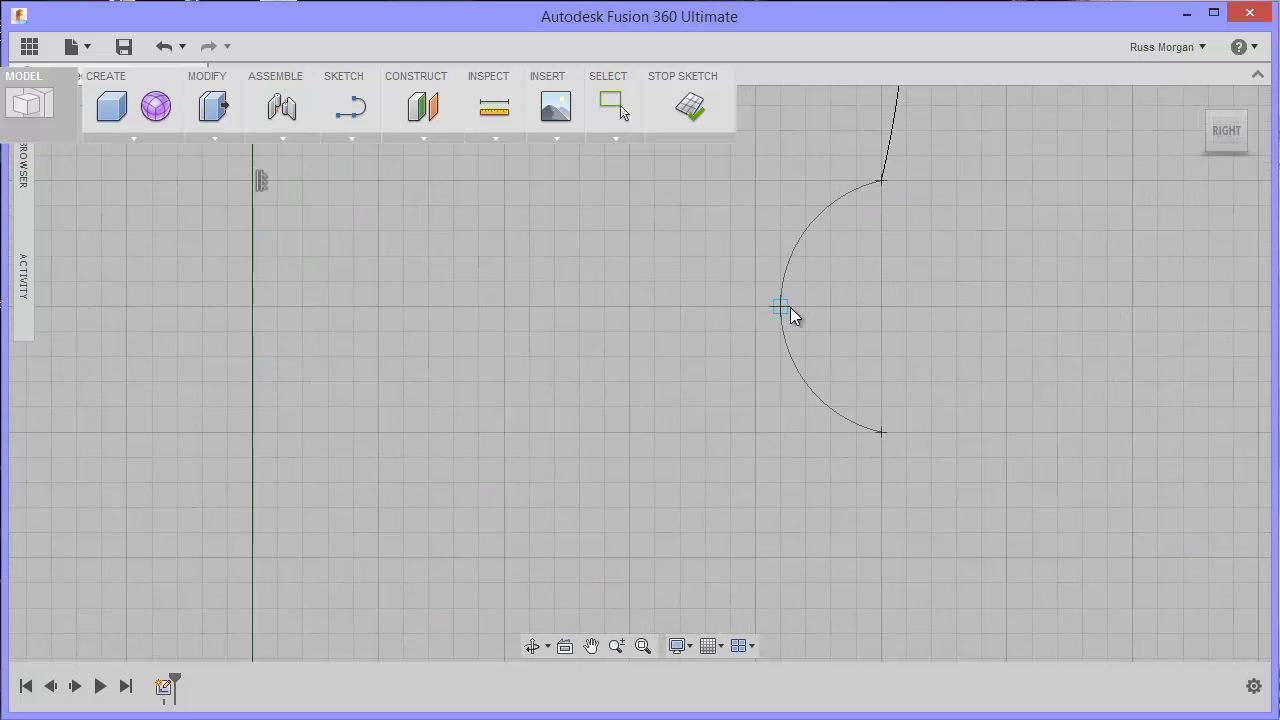
left_click(804, 308)
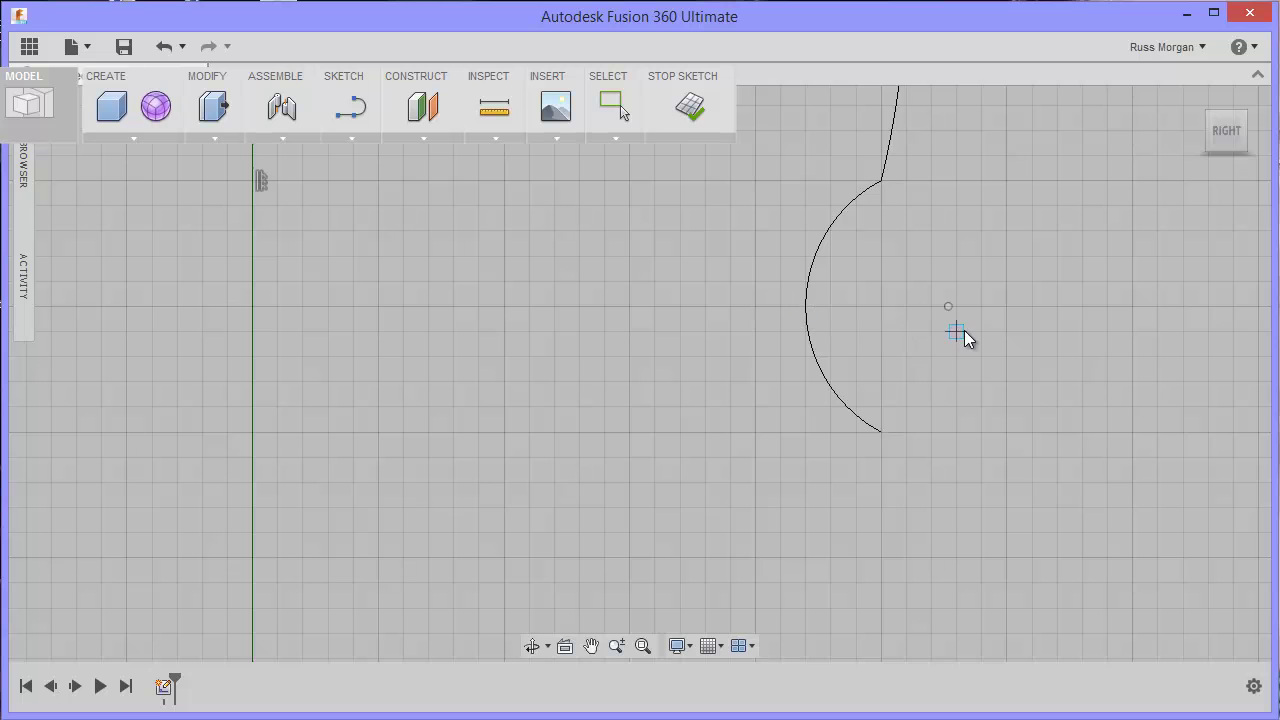
Close the profile with an outward-bulging 3-point arc from the base line's outer end to the small arc's lower end, and finish the sketch.
scroll(964, 330, "down", 6)
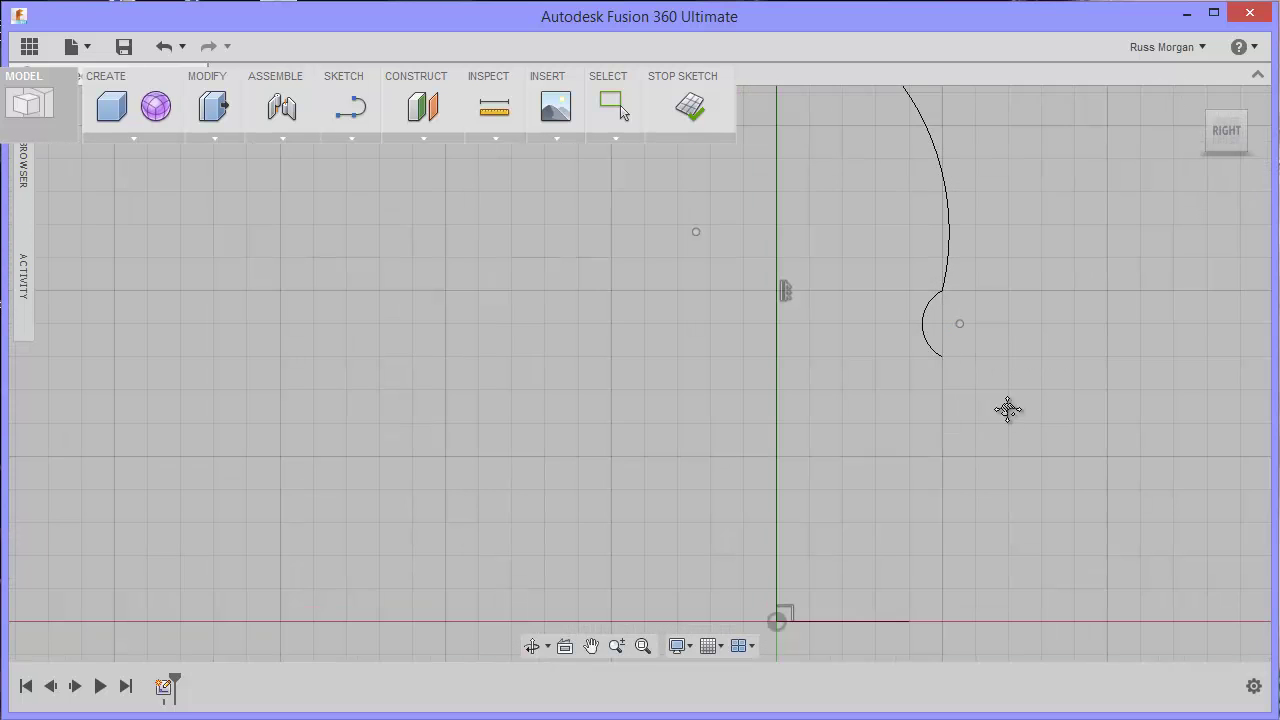
middle_click_drag(1008, 410, 907, 326)
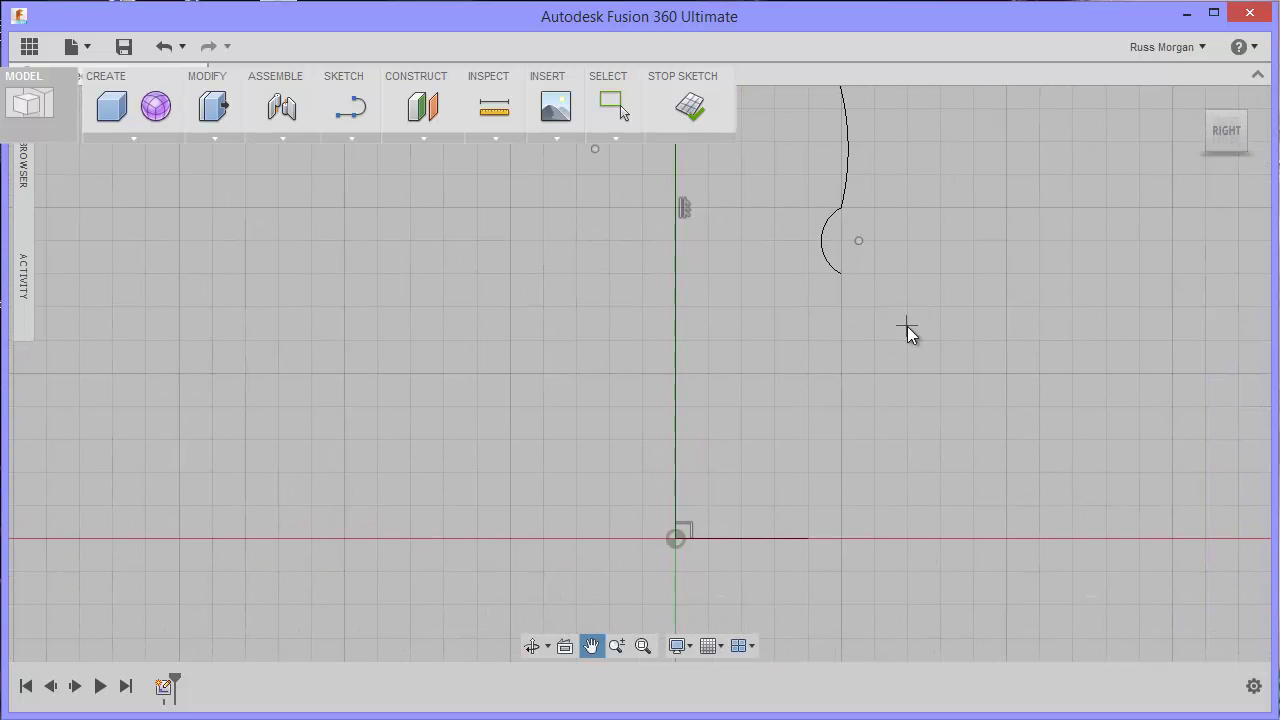
left_click(354, 137)
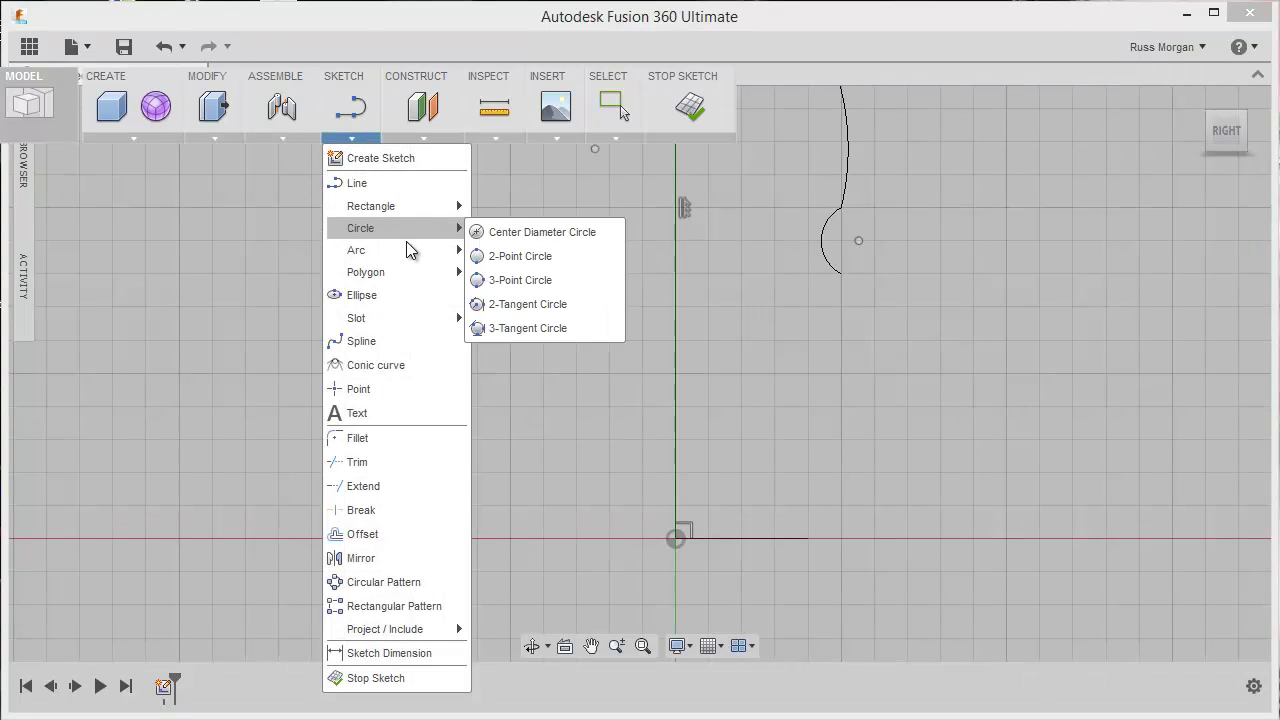
mouse_move(437, 250)
left_click(509, 251)
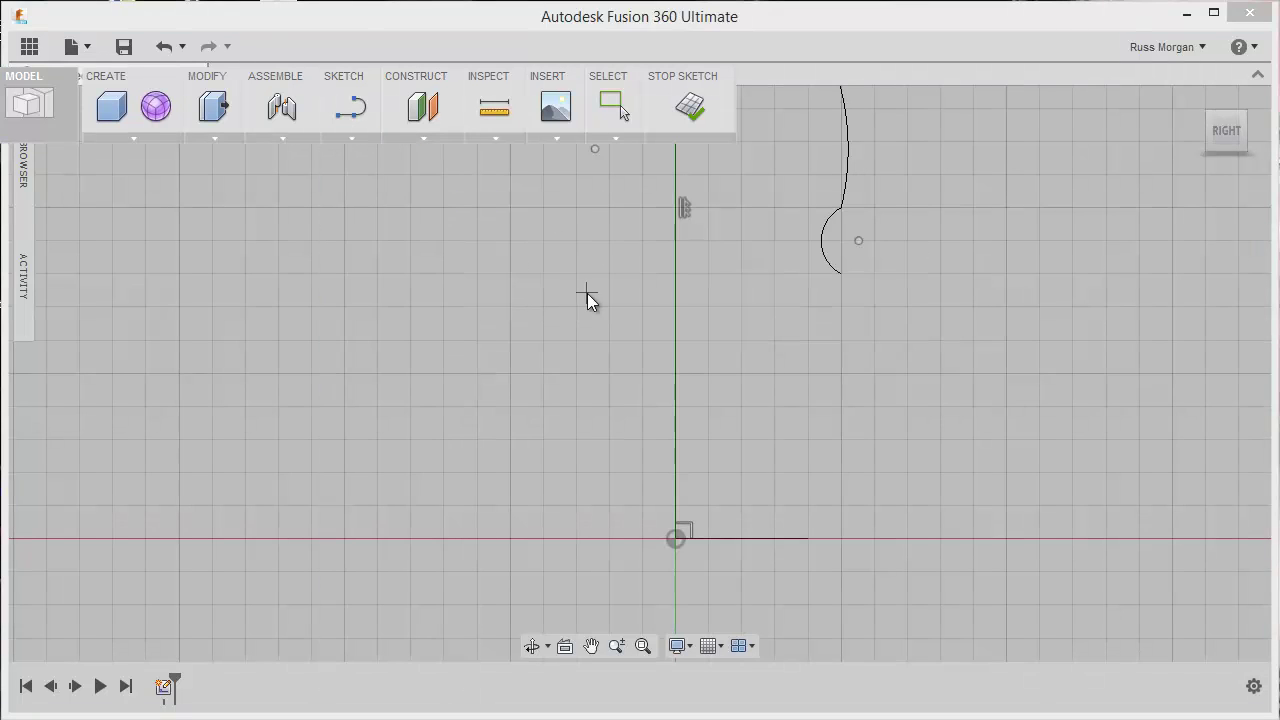
left_click(808, 540)
left_click(841, 273)
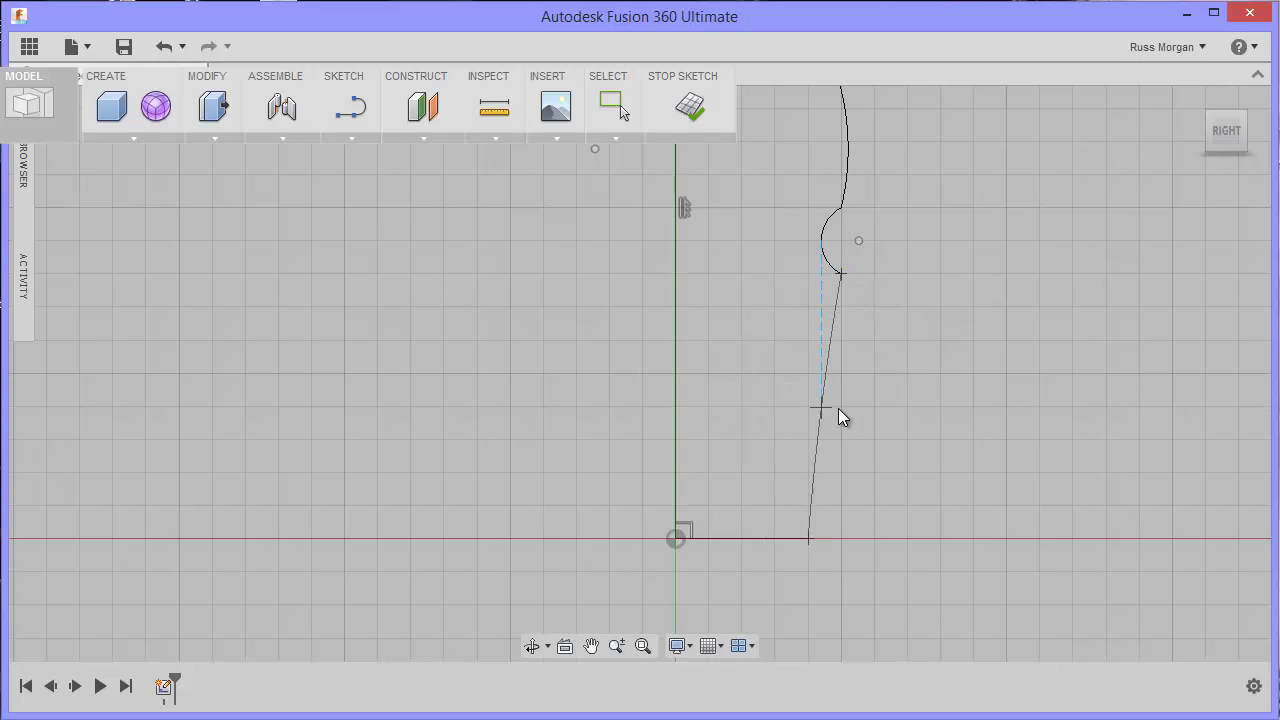
left_click(866, 453)
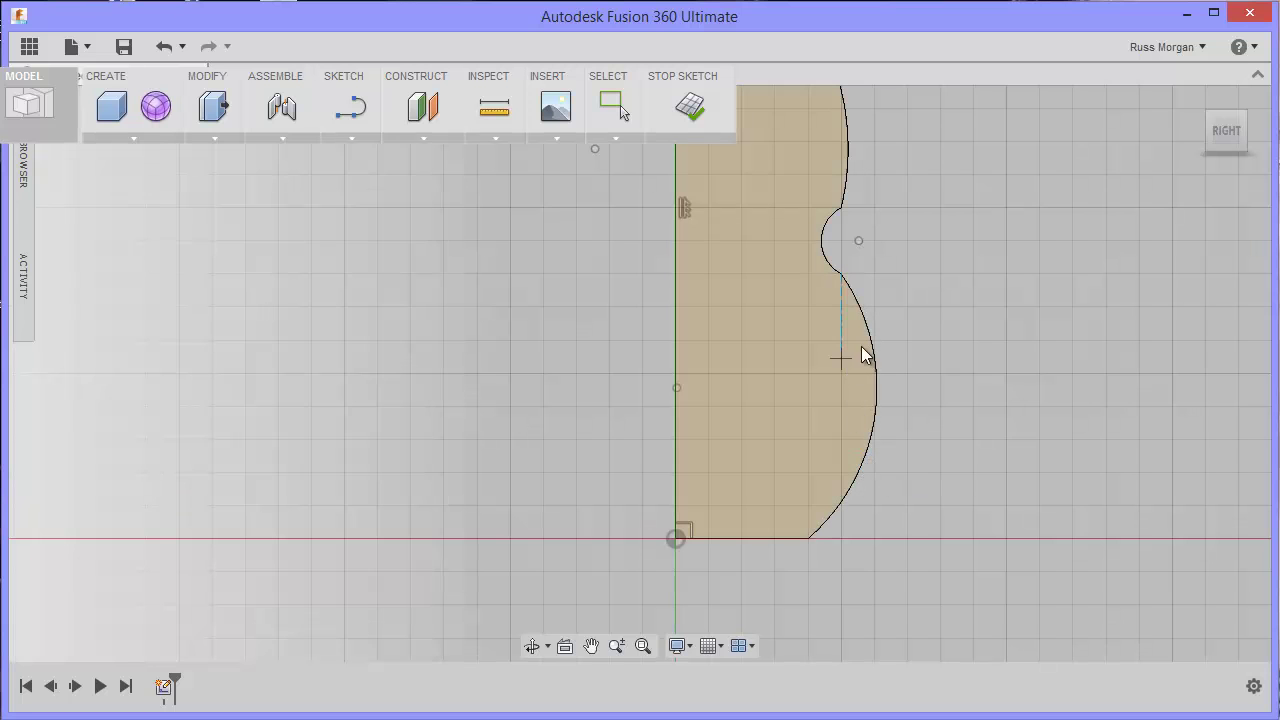
left_click(689, 105)
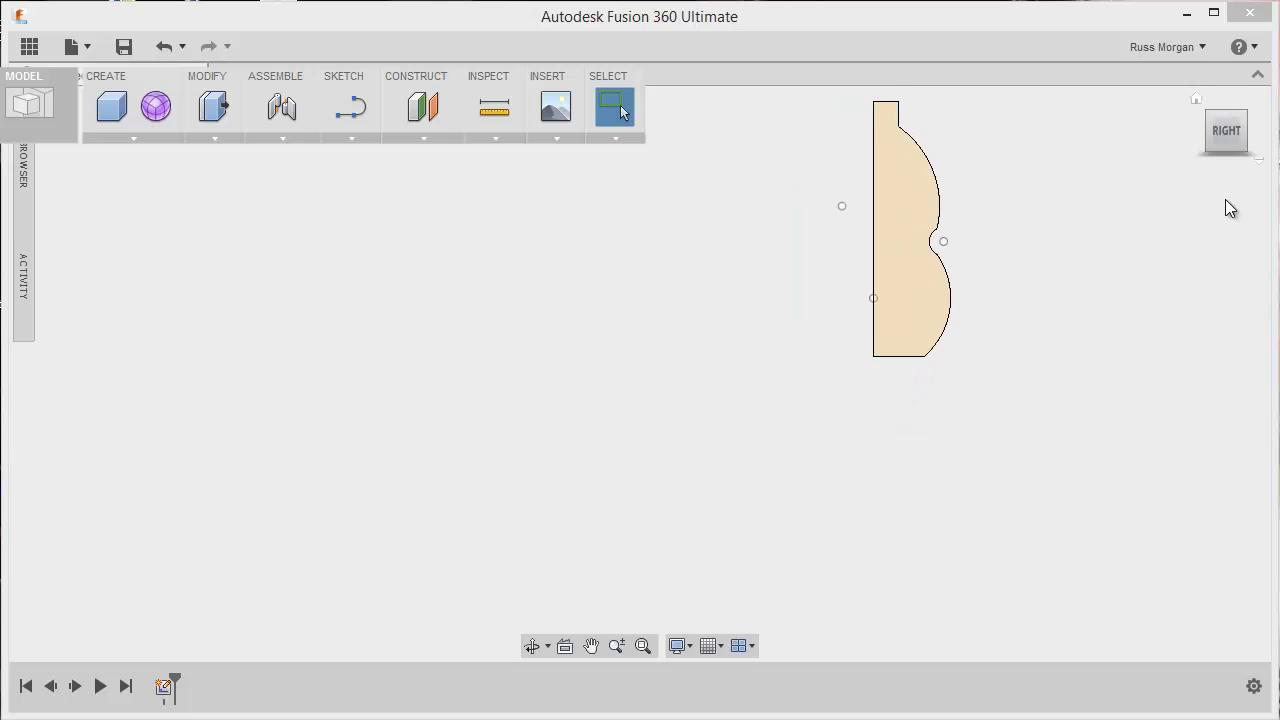
Revolve the closed half-profile 360 degrees about its long vertical line as a new body.
left_click(1199, 104)
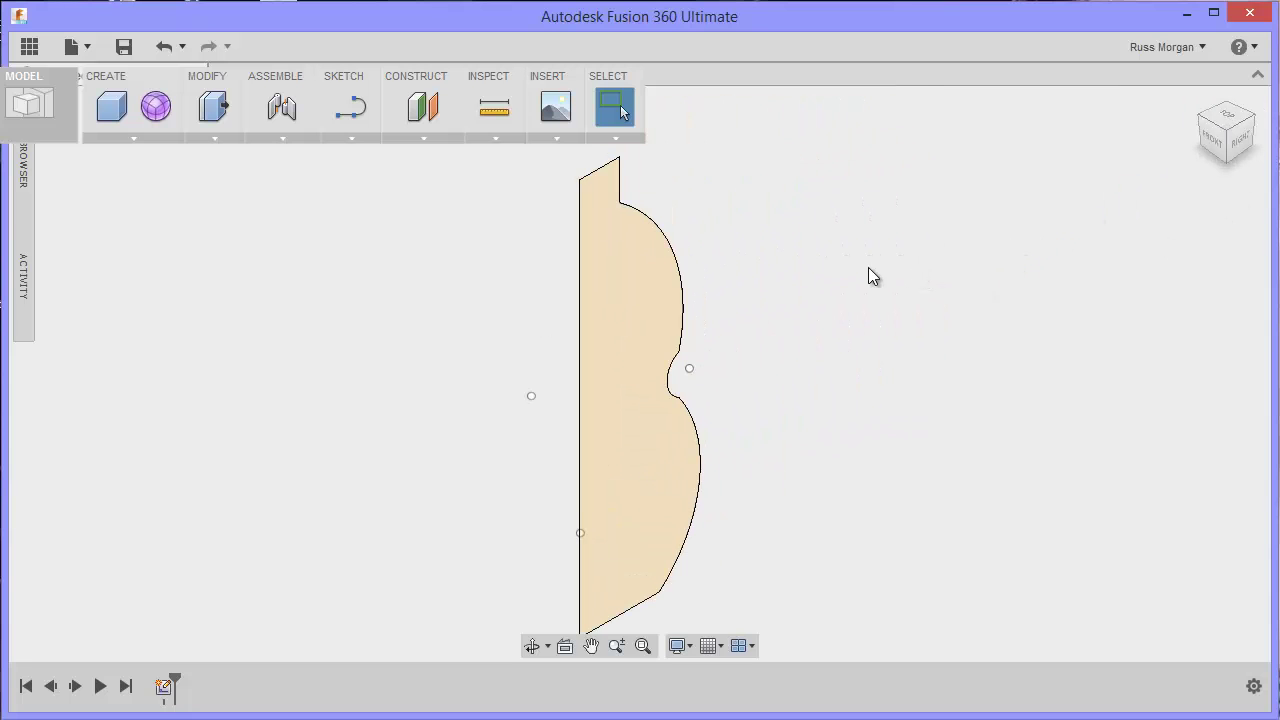
middle_click_drag(1031, 286, 863, 289)
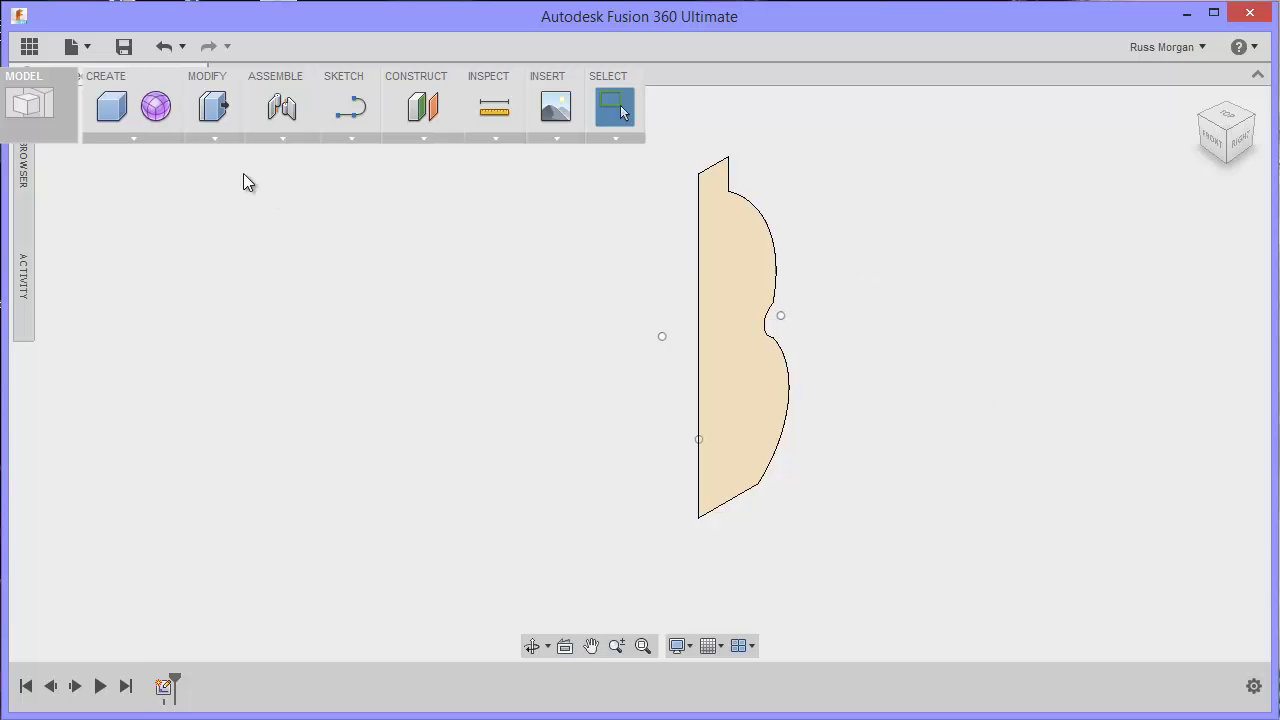
left_click(158, 136)
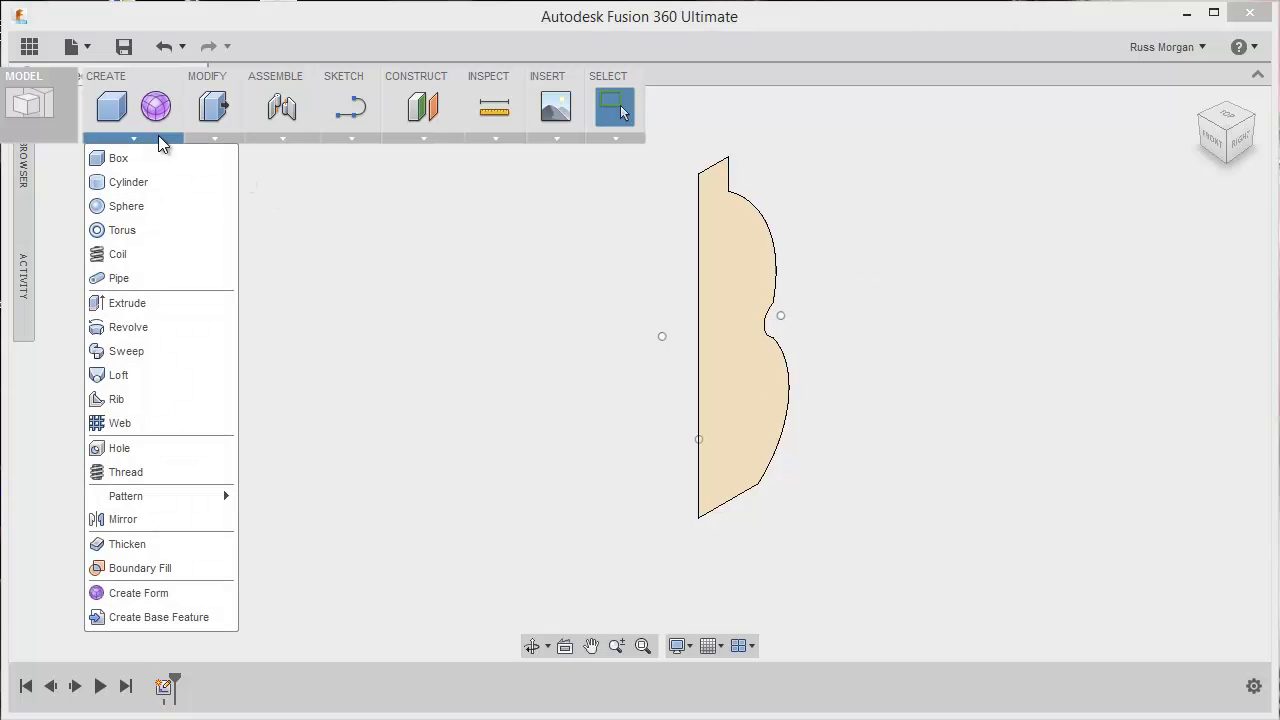
left_click(143, 330)
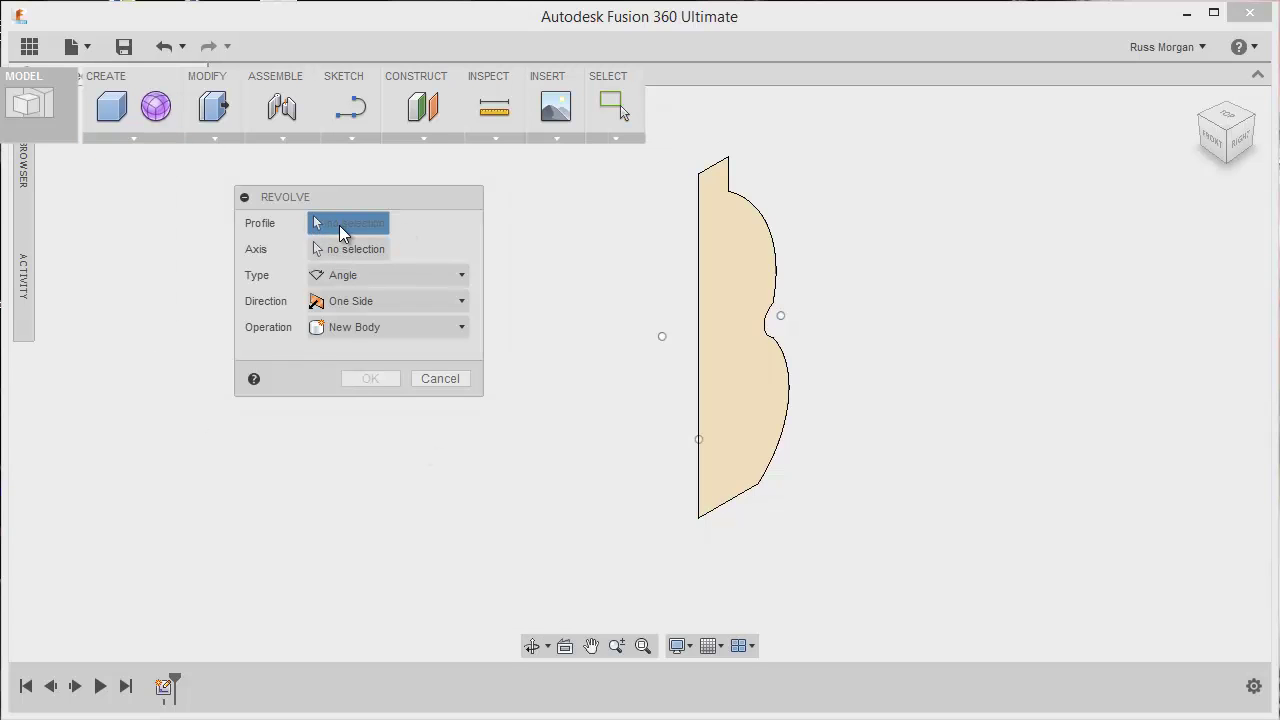
left_click(719, 271)
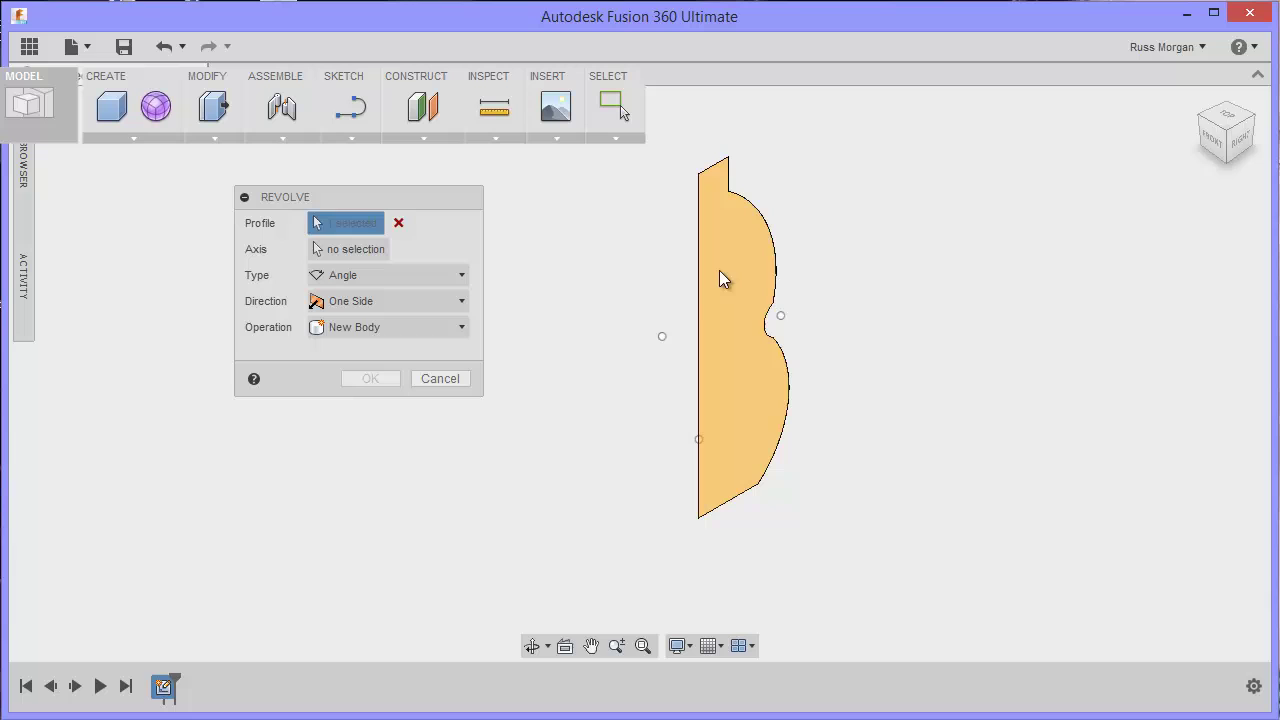
left_click(342, 252)
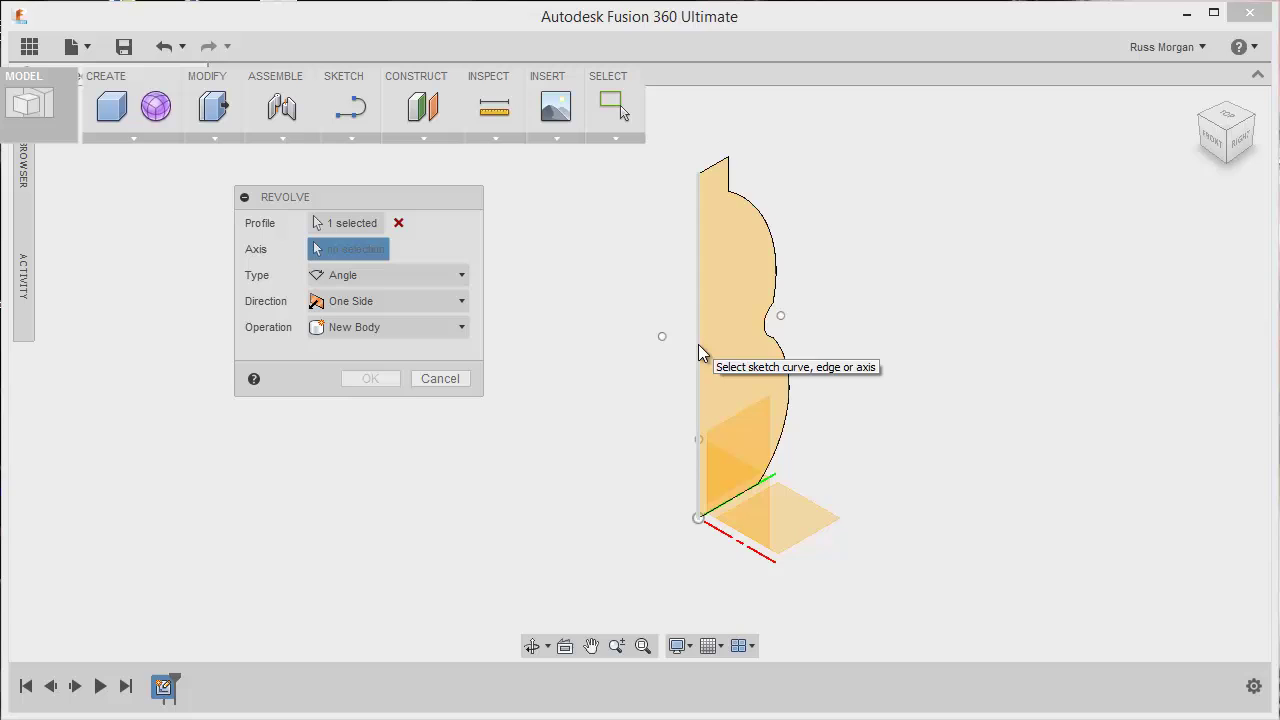
left_click(698, 344)
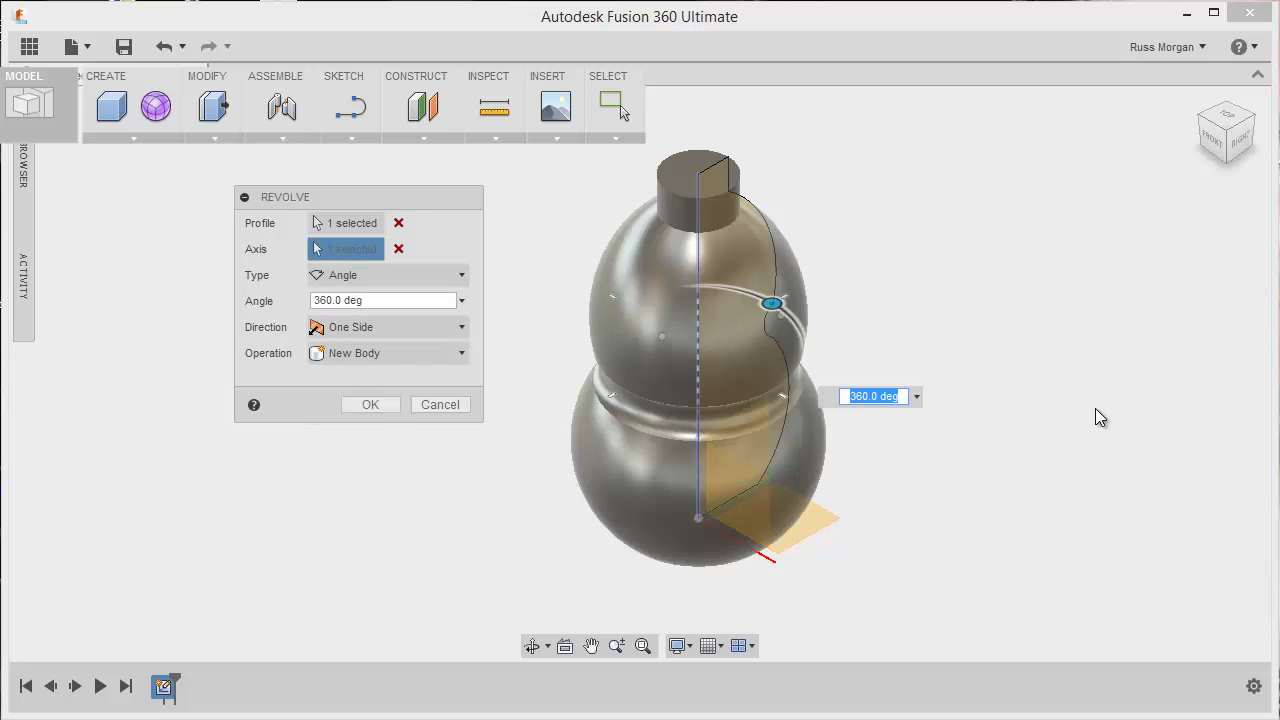
key("Return")
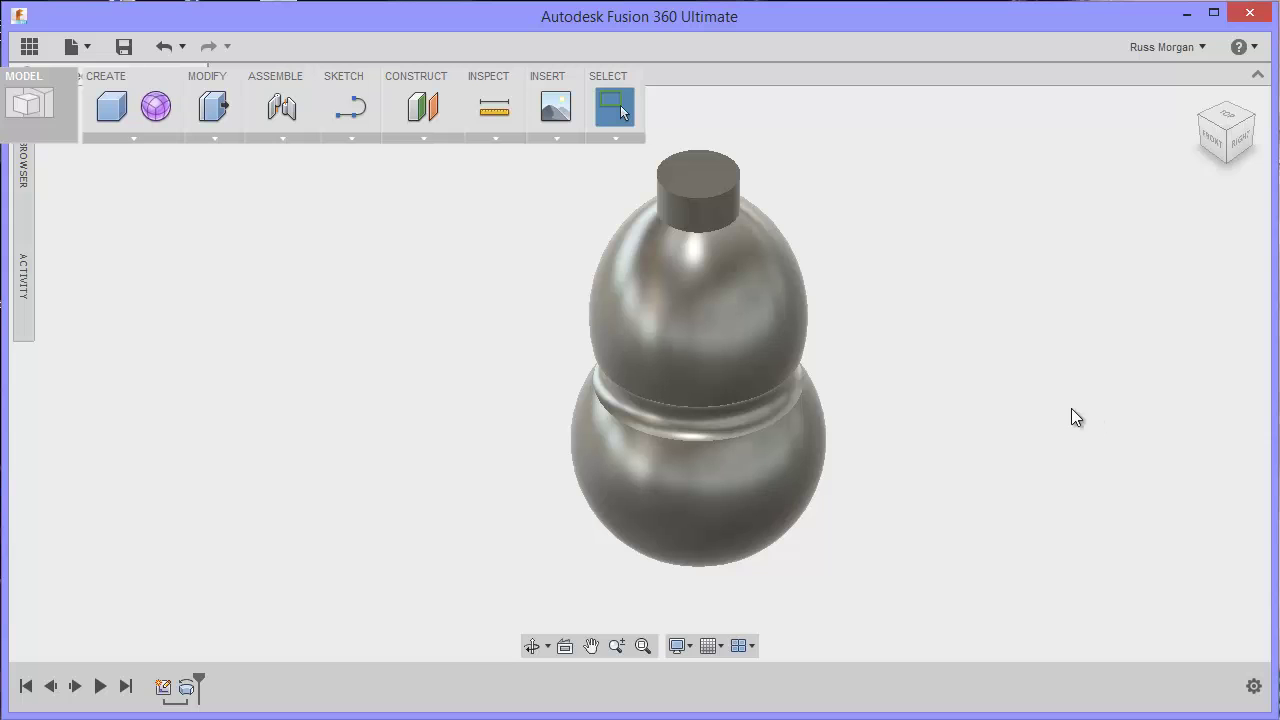
Start a Thread on the cylindrical side face of the bottle's neck.
scroll(966, 400, "up", 2)
scroll(966, 400, "down", 5)
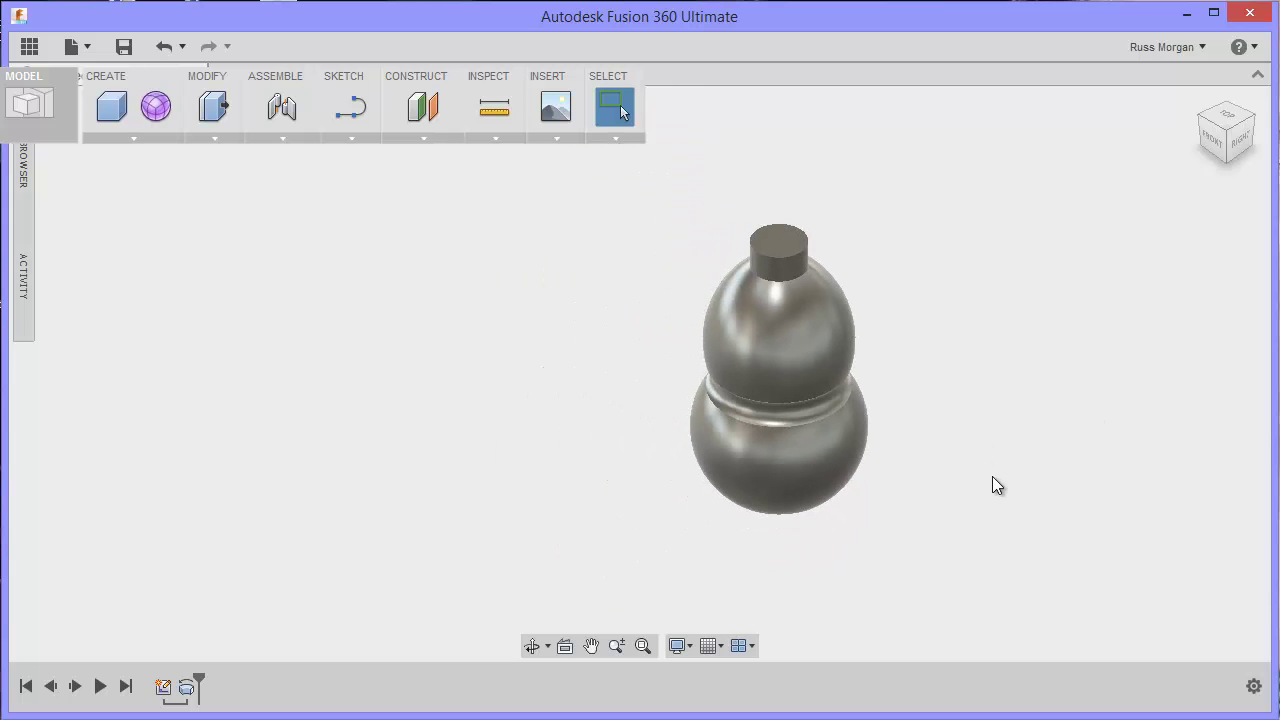
middle_click_drag(992, 476, 950, 385)
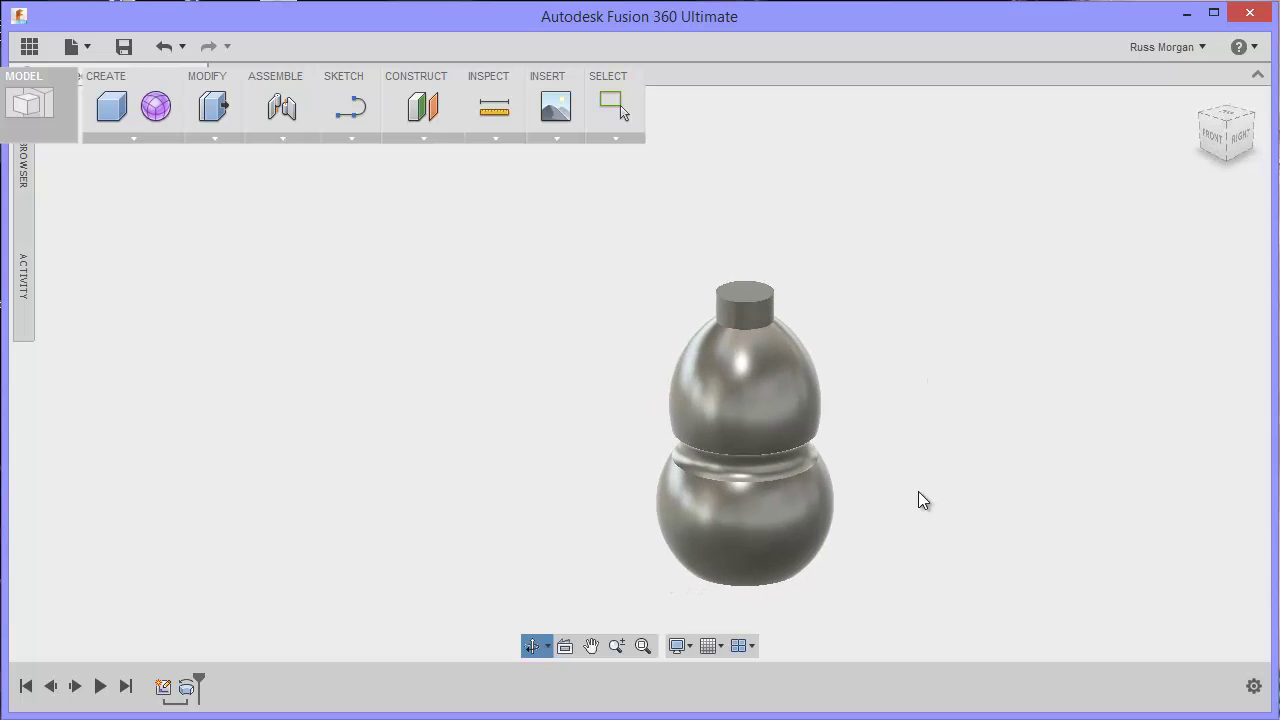
middle_click_drag(922, 500, 934, 414)
middle_click_drag(914, 358, 908, 470, "shift")
scroll(906, 466, "up", 6)
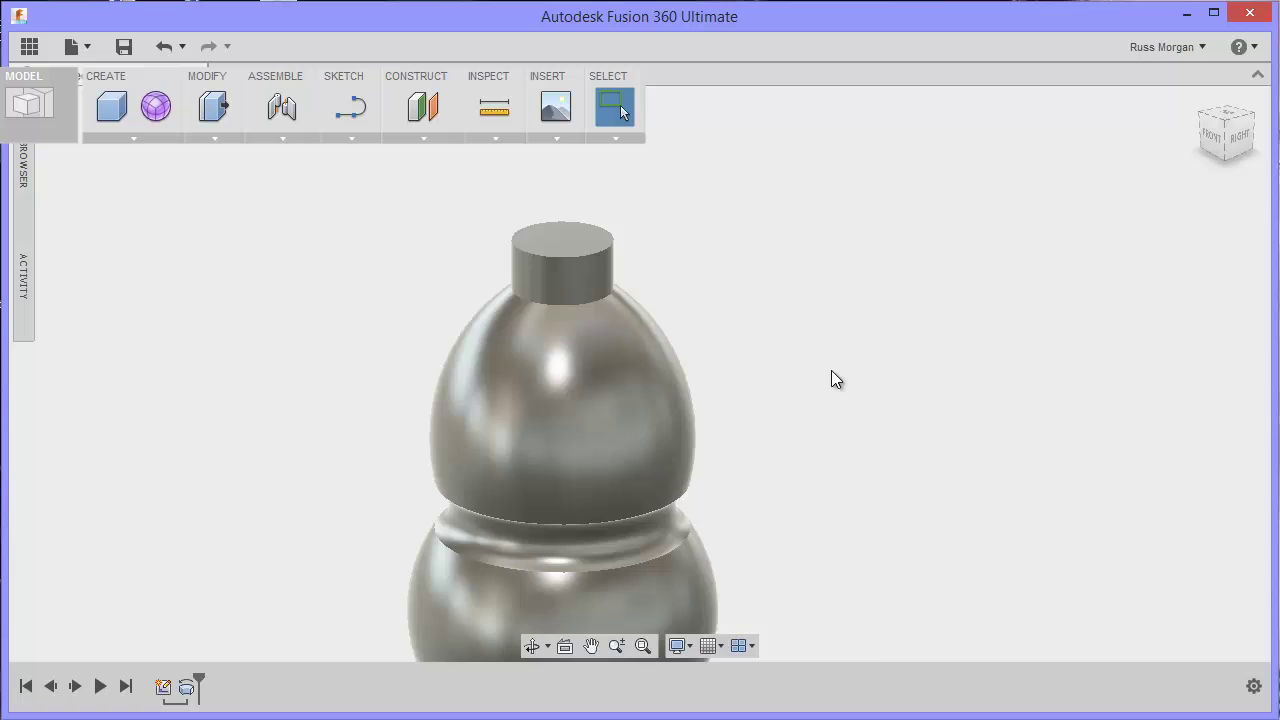
middle_click_drag(886, 397, 1056, 457)
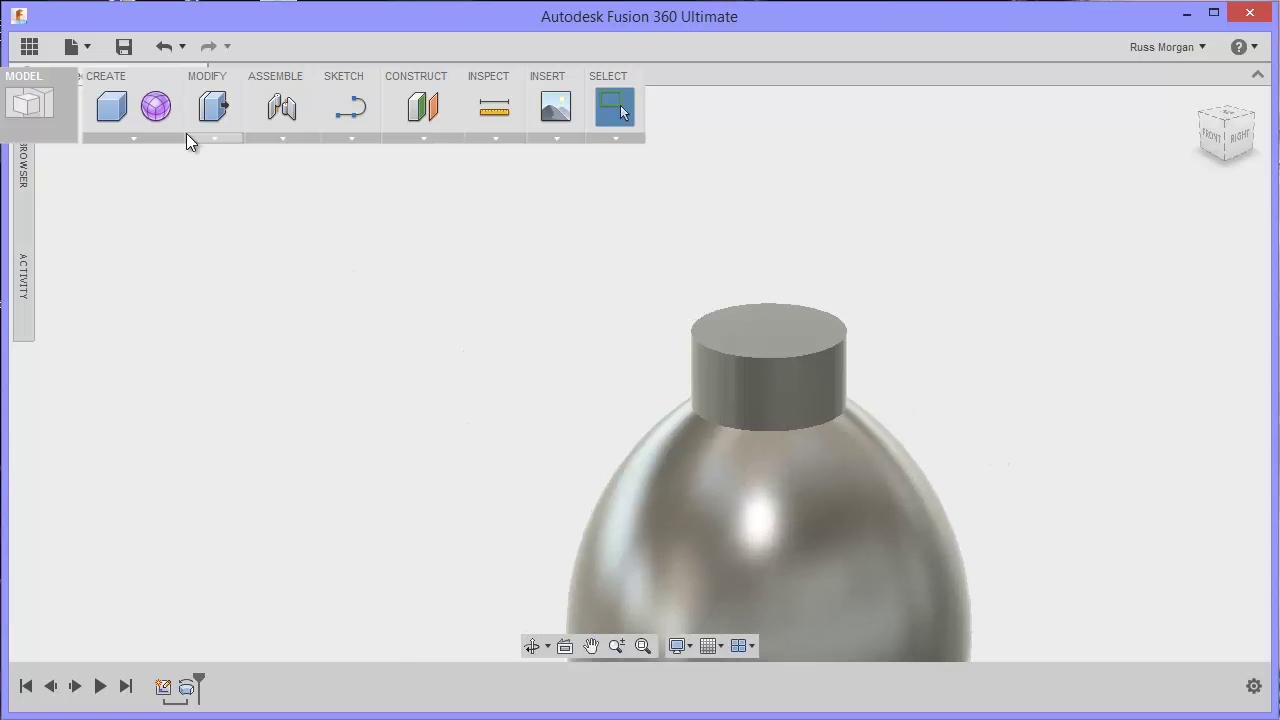
left_click(212, 138)
left_click(158, 138)
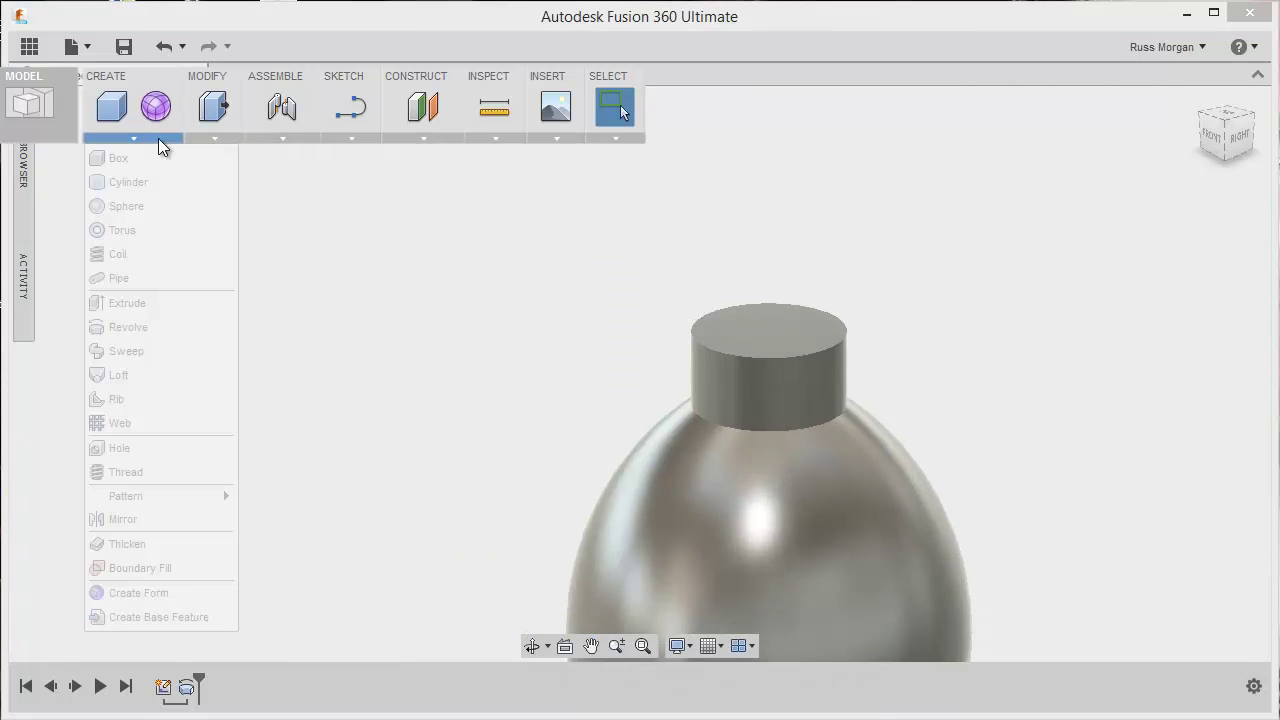
left_click(126, 472)
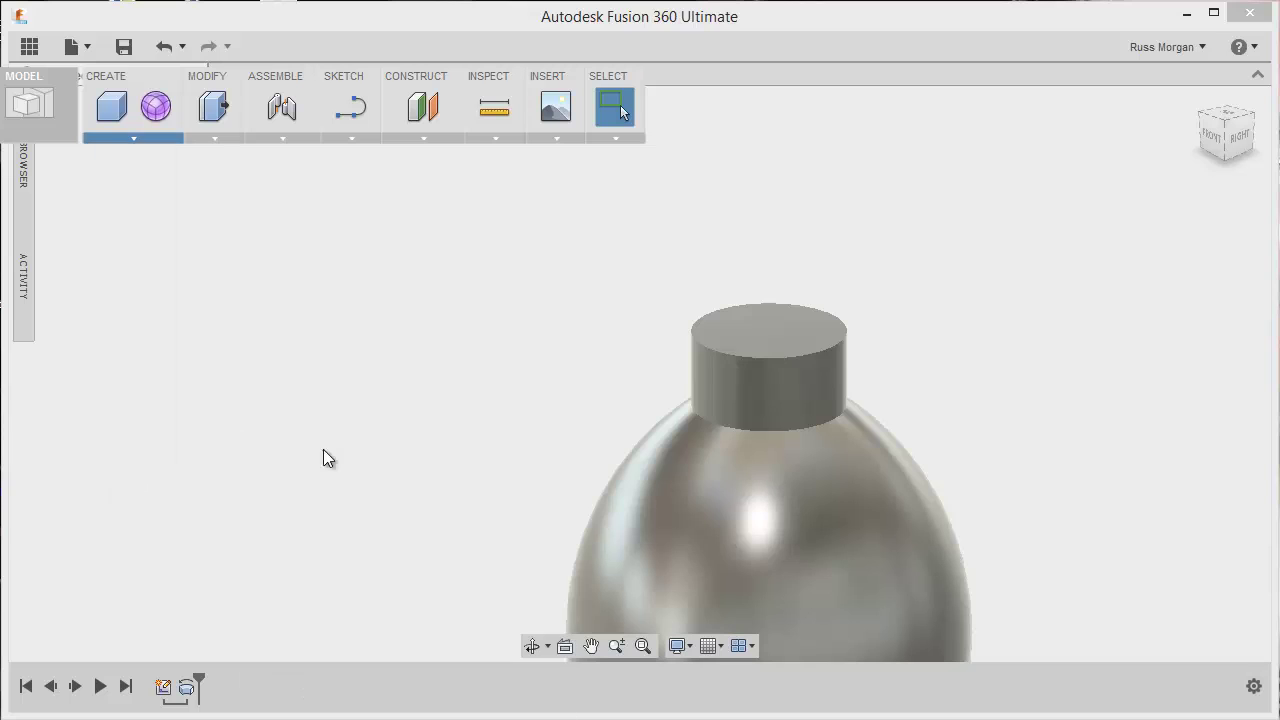
left_click(771, 366)
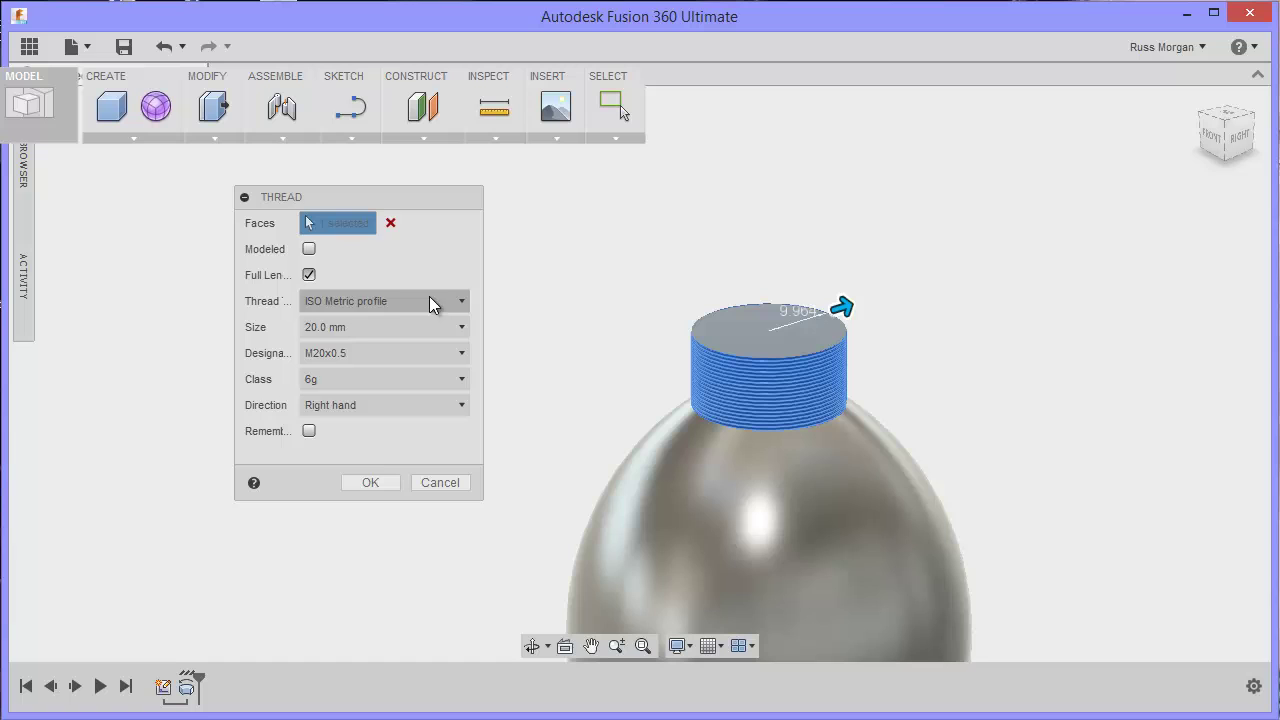
Try a thread size of 16.0 mm on the neck, and switch it back to 20.0 mm.
left_click(459, 329)
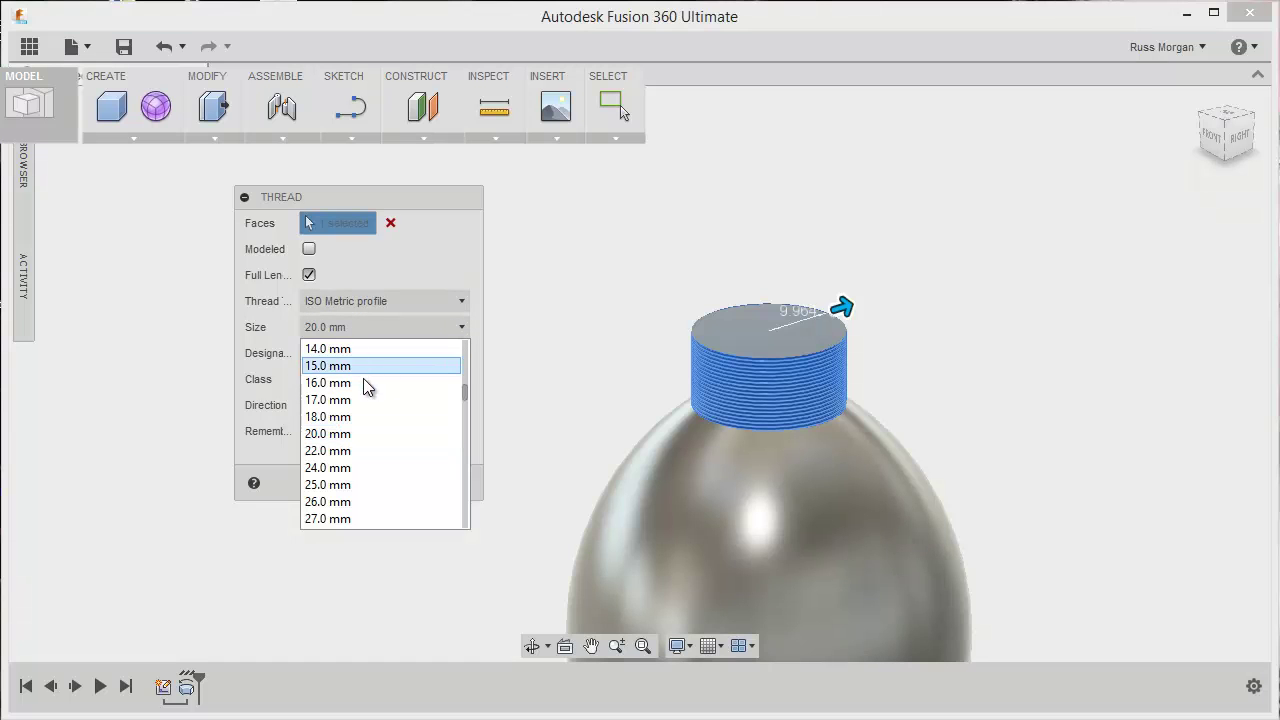
left_click(362, 379)
left_click(457, 329)
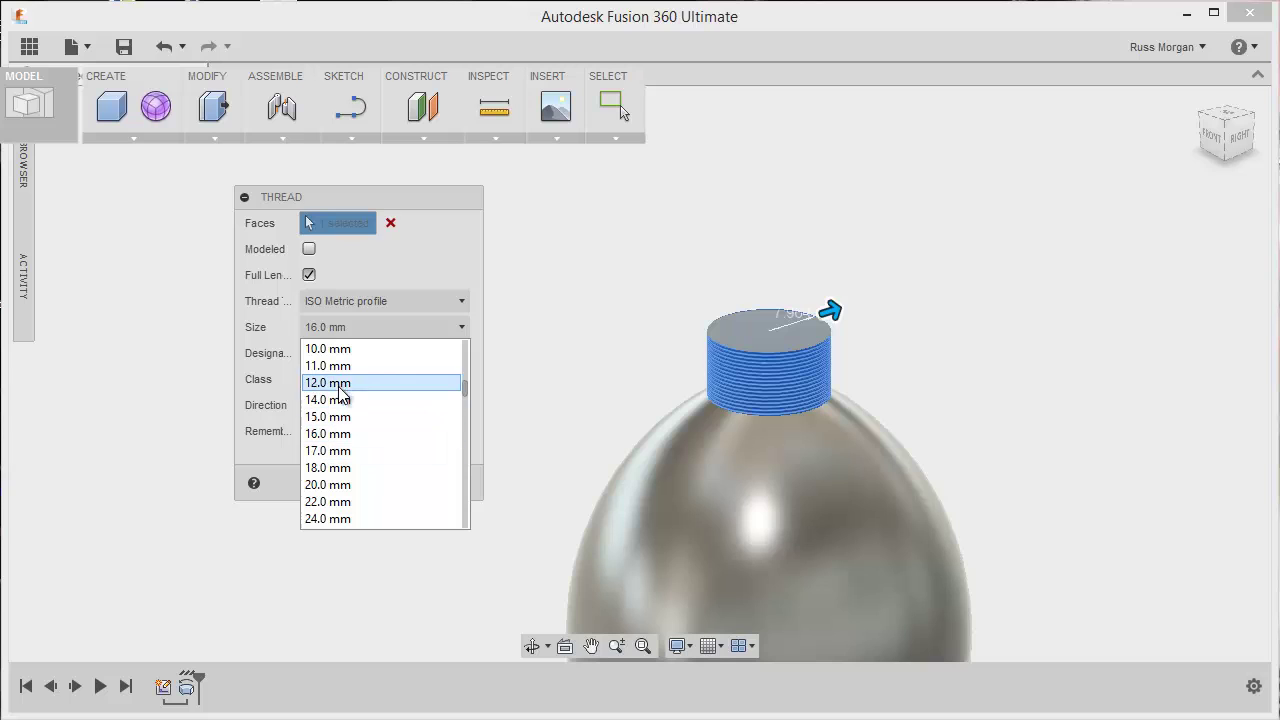
left_click(333, 486)
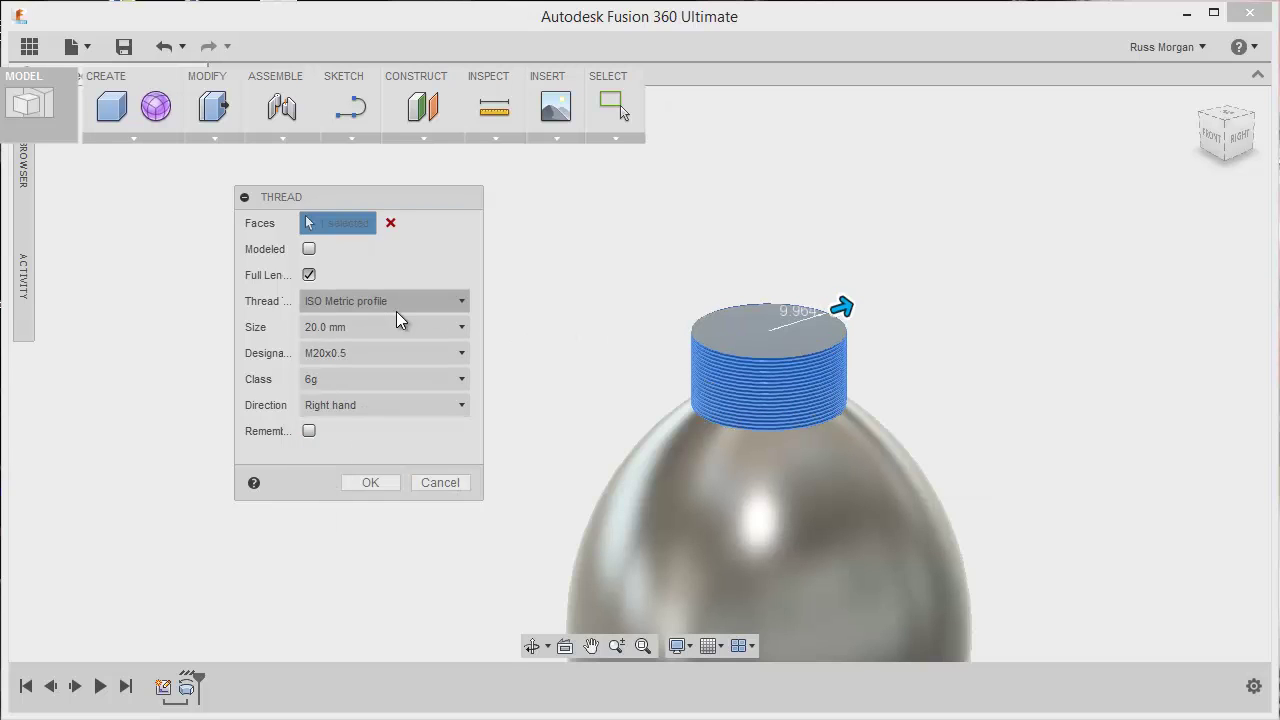
Turn off full length, shorten the neck thread to 5 mm from the top edge, and create it.
left_click(309, 274)
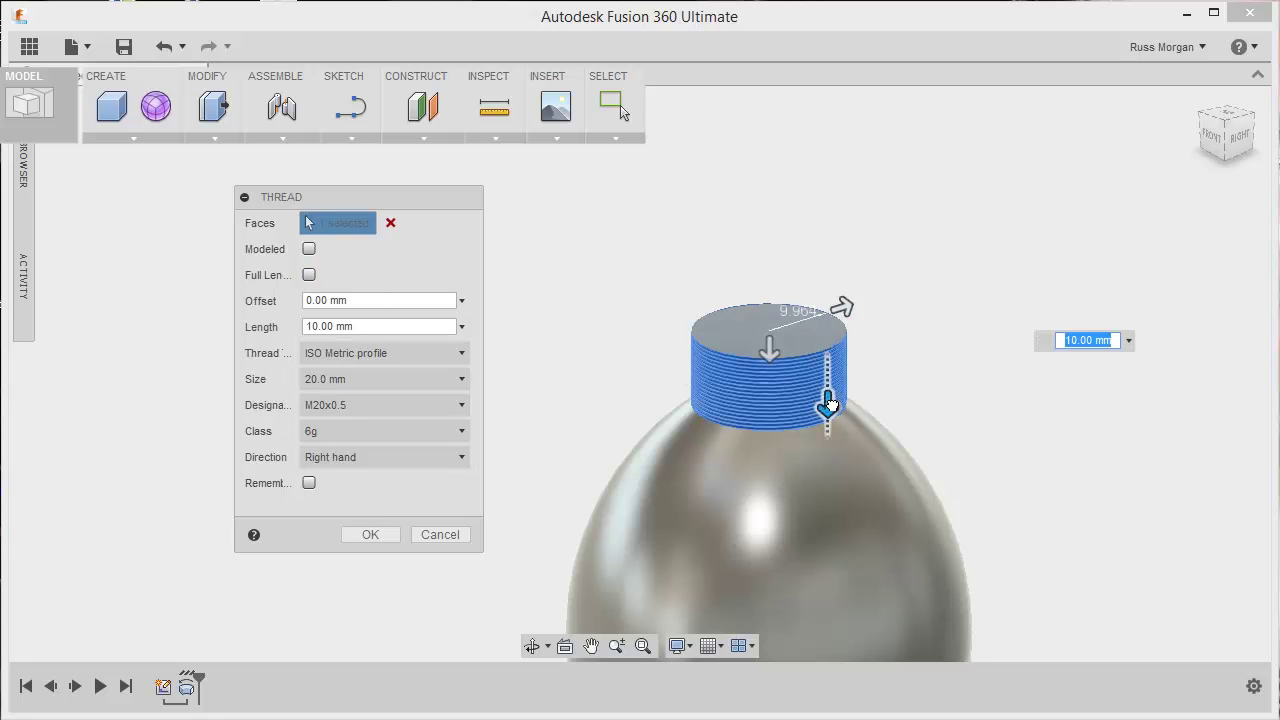
left_click_drag(827, 405, 827, 372)
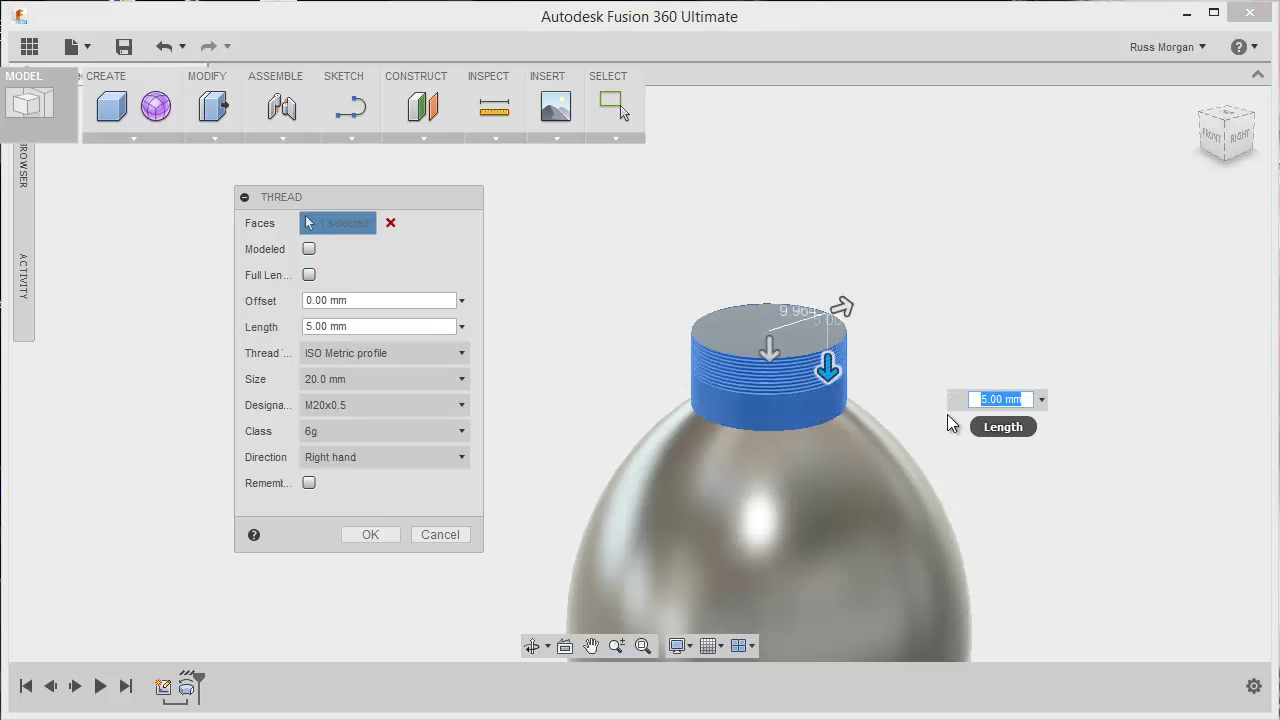
left_click(368, 537)
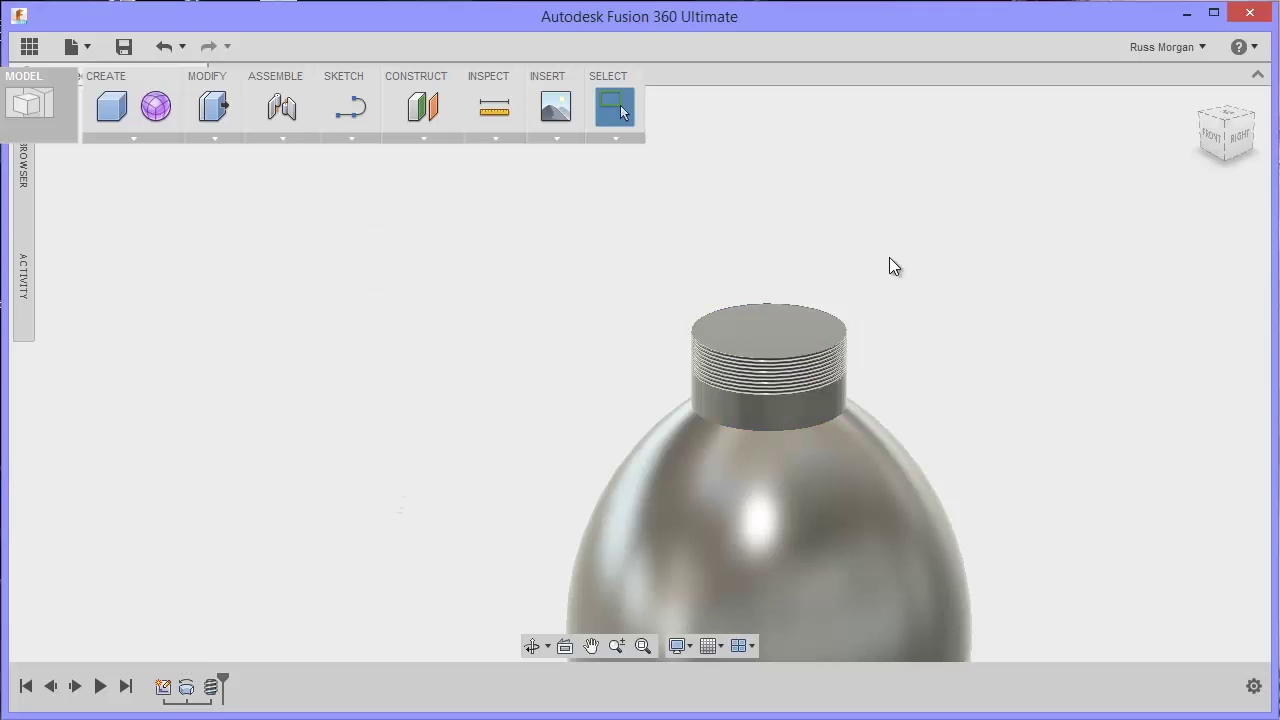
Shell the bottle with a 1 mm inside thickness, removing the flat top face of the neck.
left_click(138, 140)
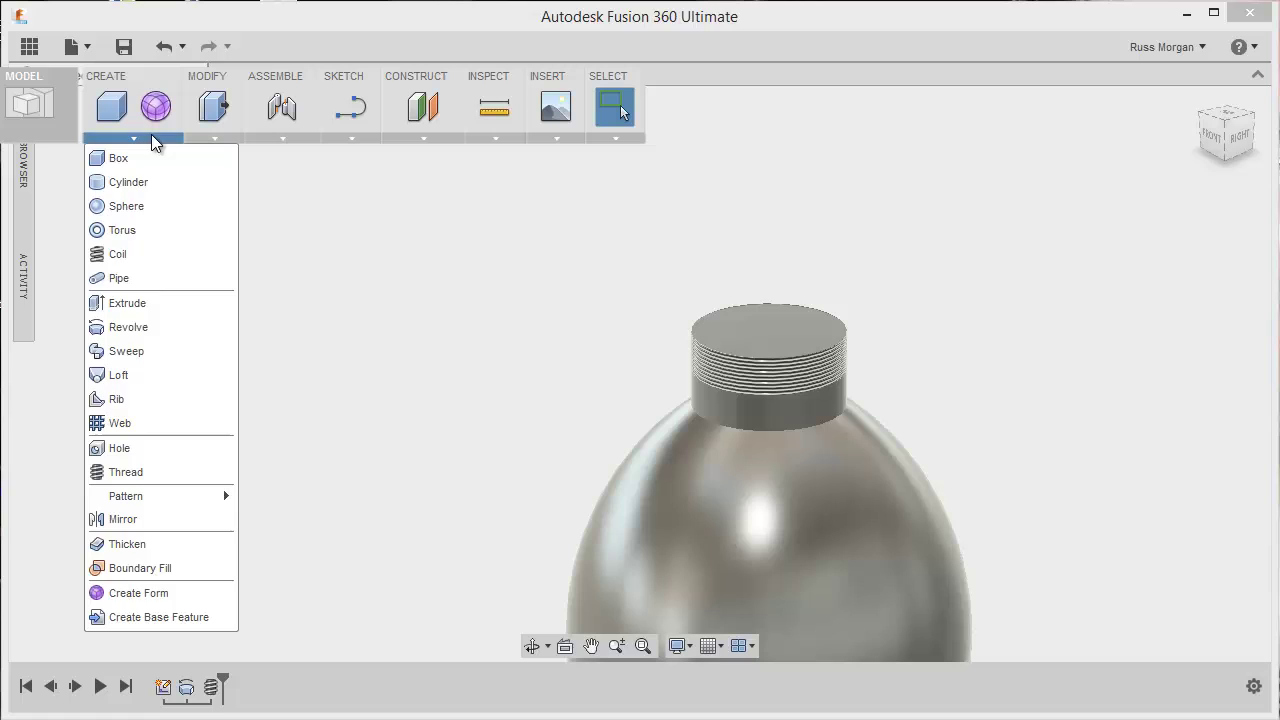
left_click(206, 136)
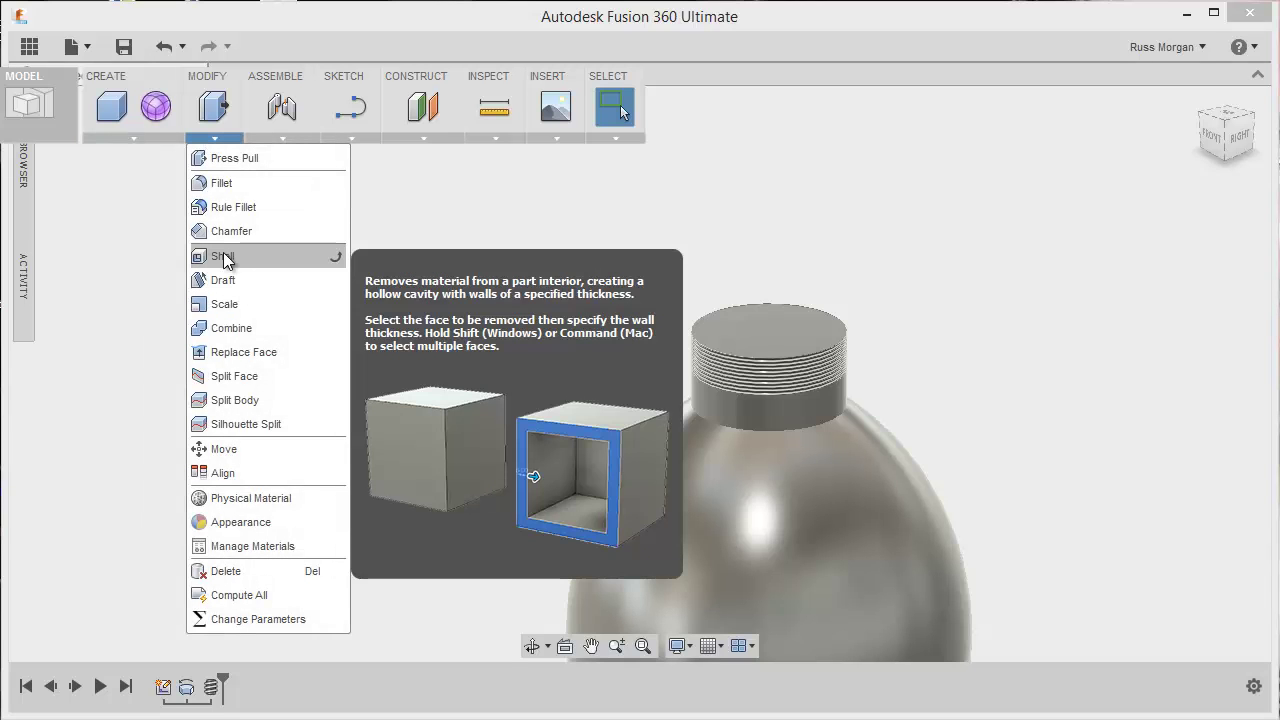
left_click(222, 256)
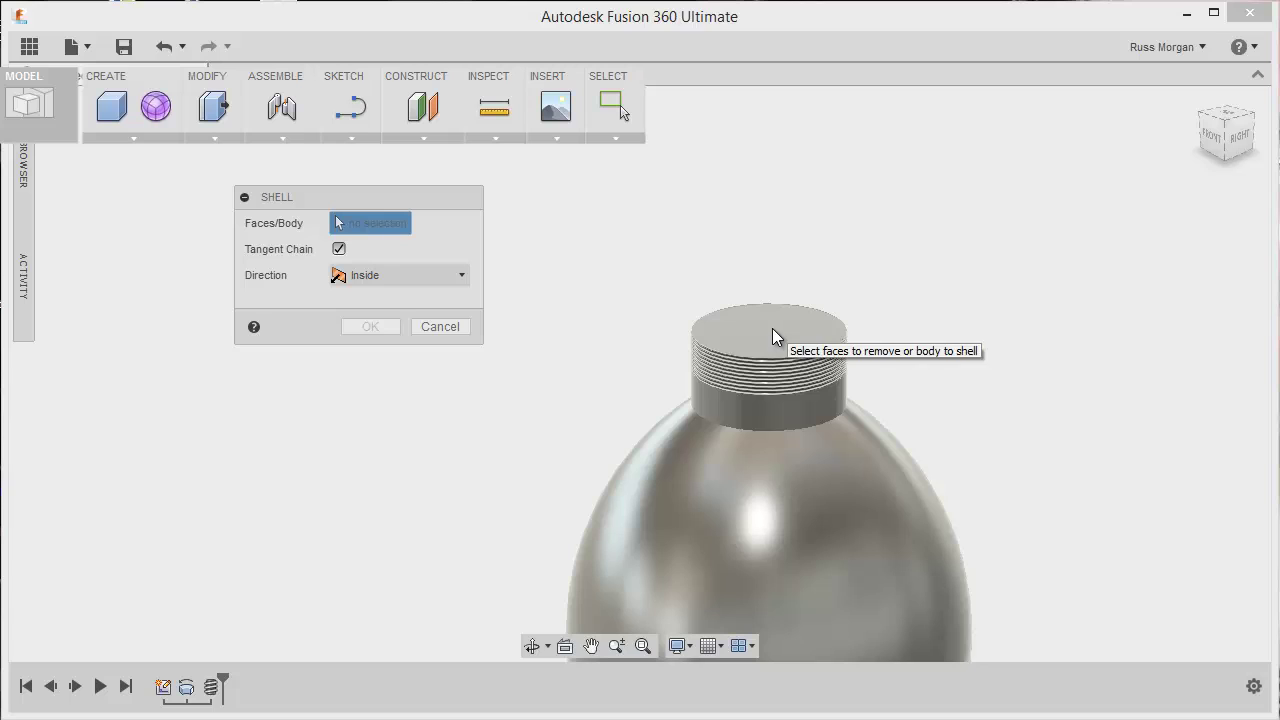
left_click(772, 328)
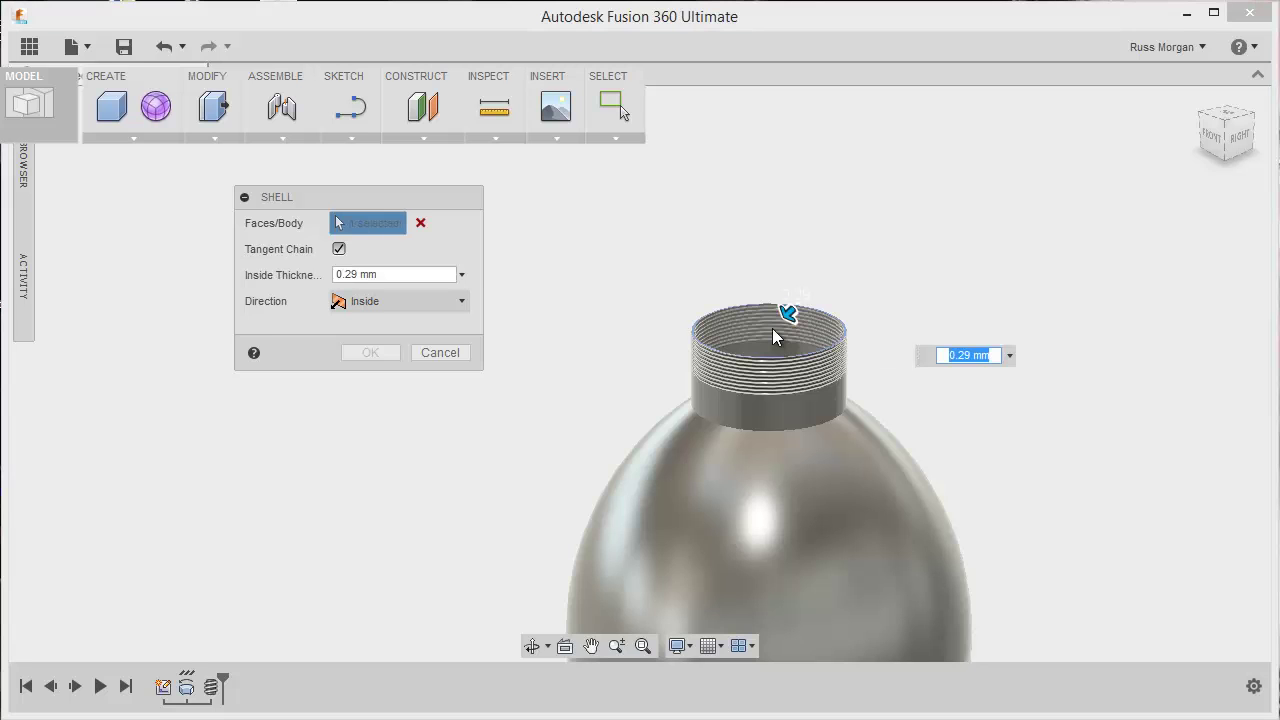
left_click(937, 355)
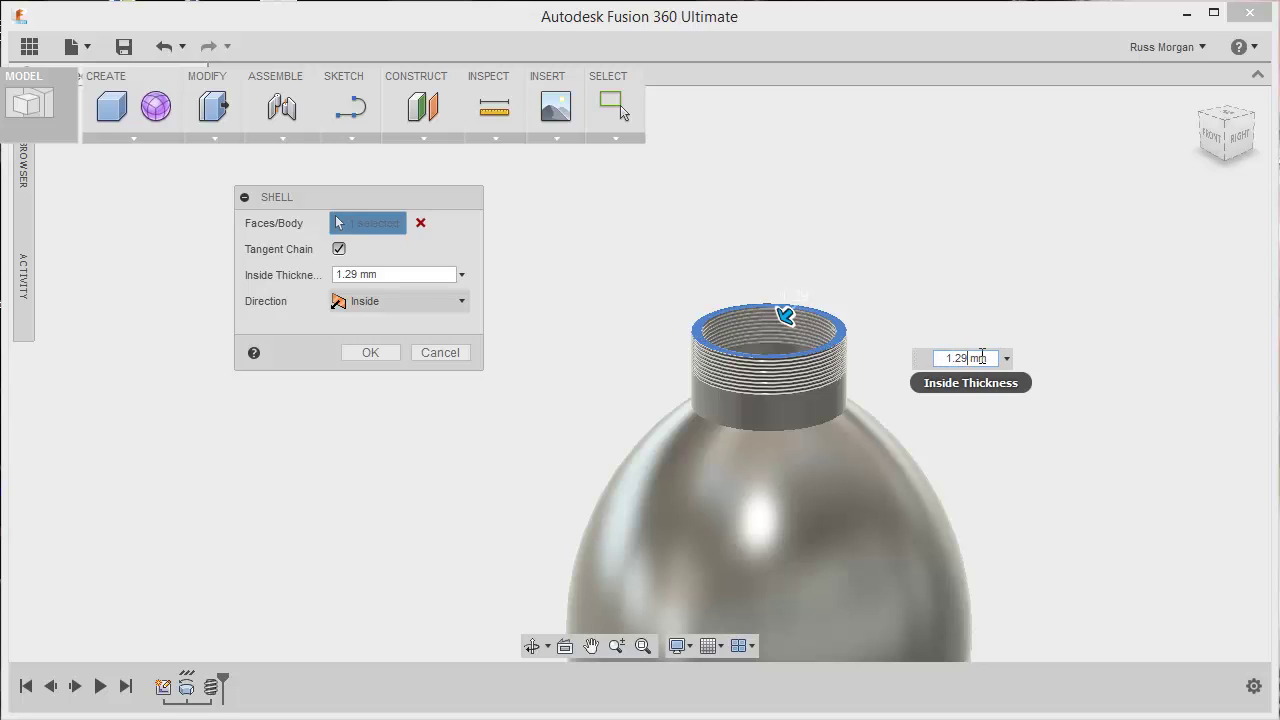
key("BackSpace")
key("BackSpace")
key("BackSpace")
key("BackSpace")
type("1")
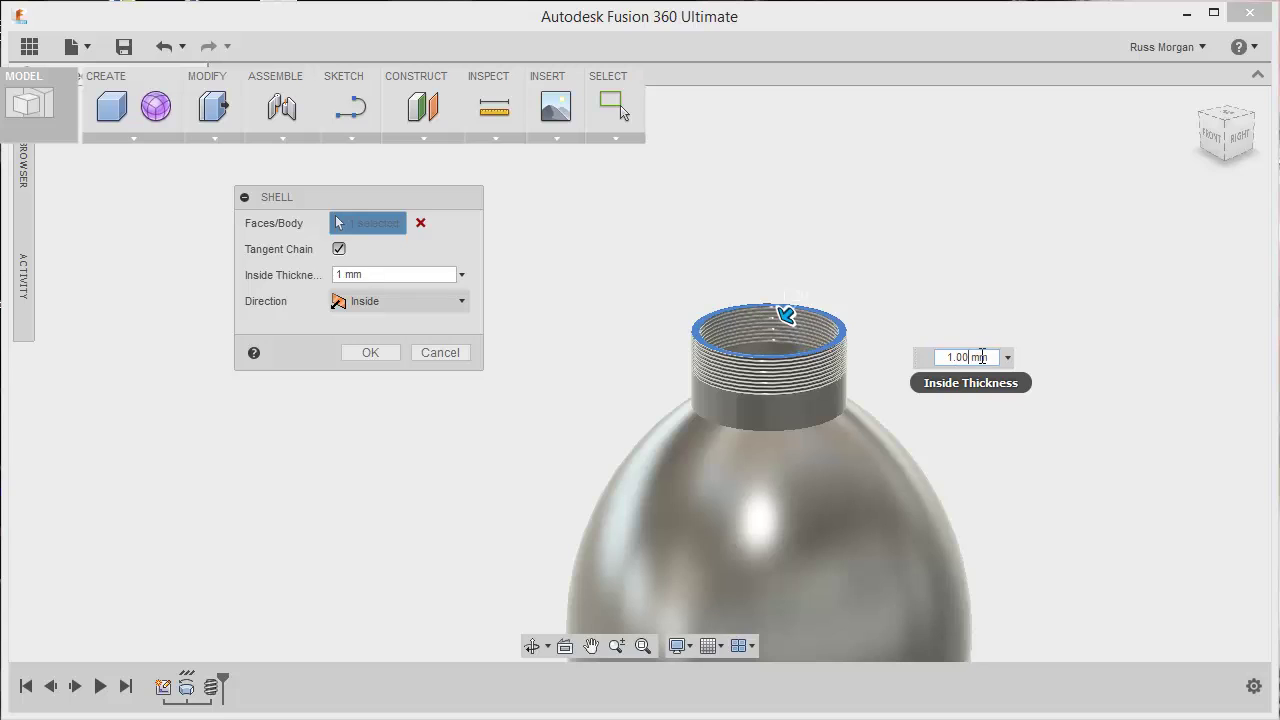
key("Return")
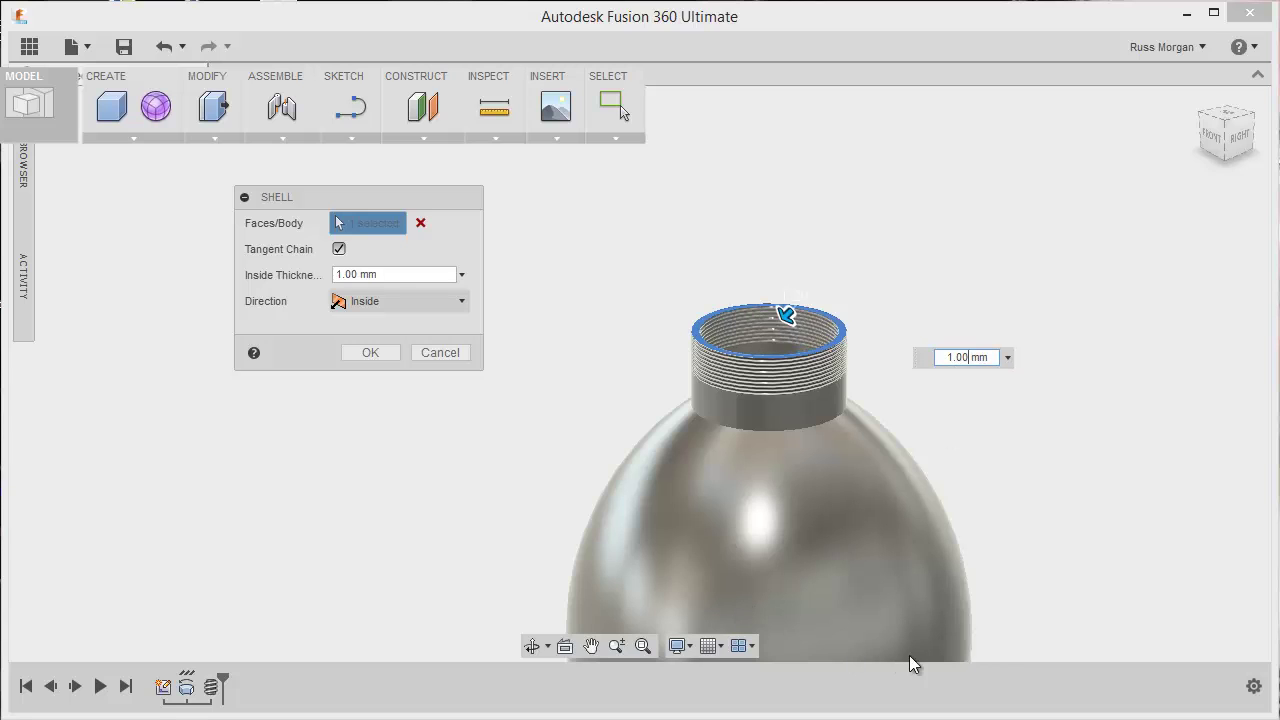
left_click(371, 353)
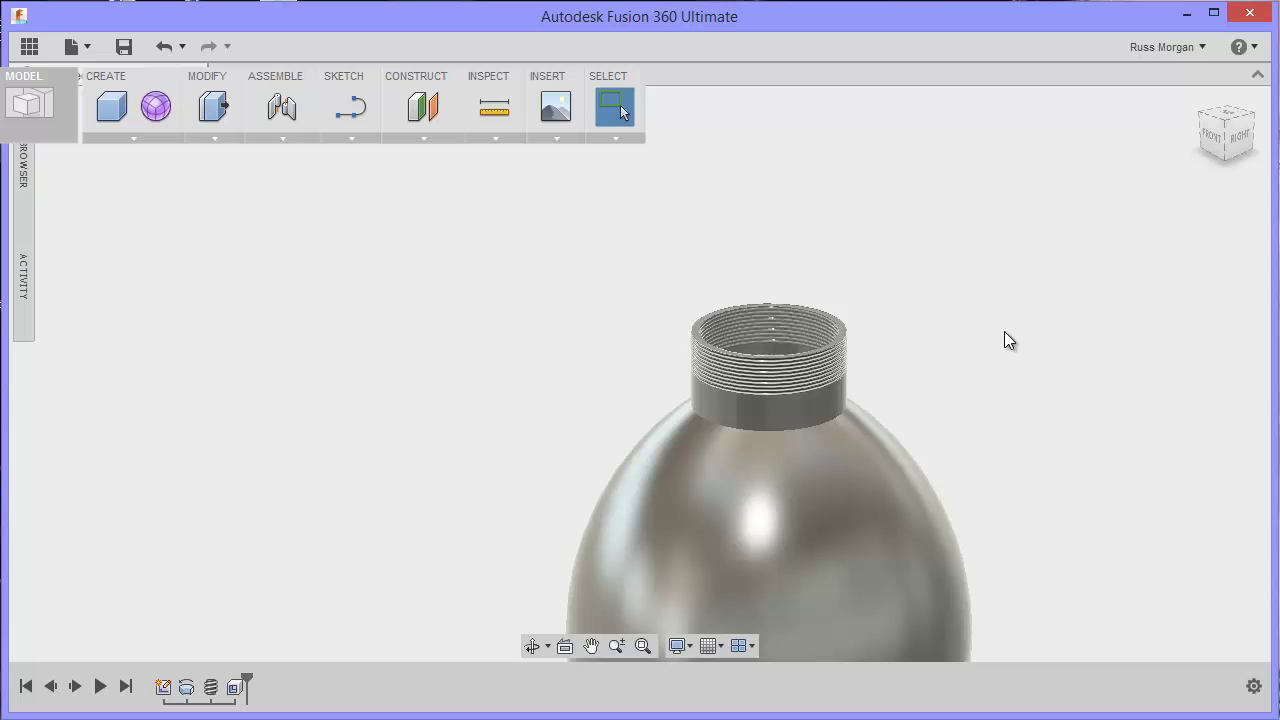
Reopen the profile sketch for editing and pull the upper arc up and outward, shortening the neck segment to about 3 mm.
middle_click_drag(999, 326, 966, 291, "shift")
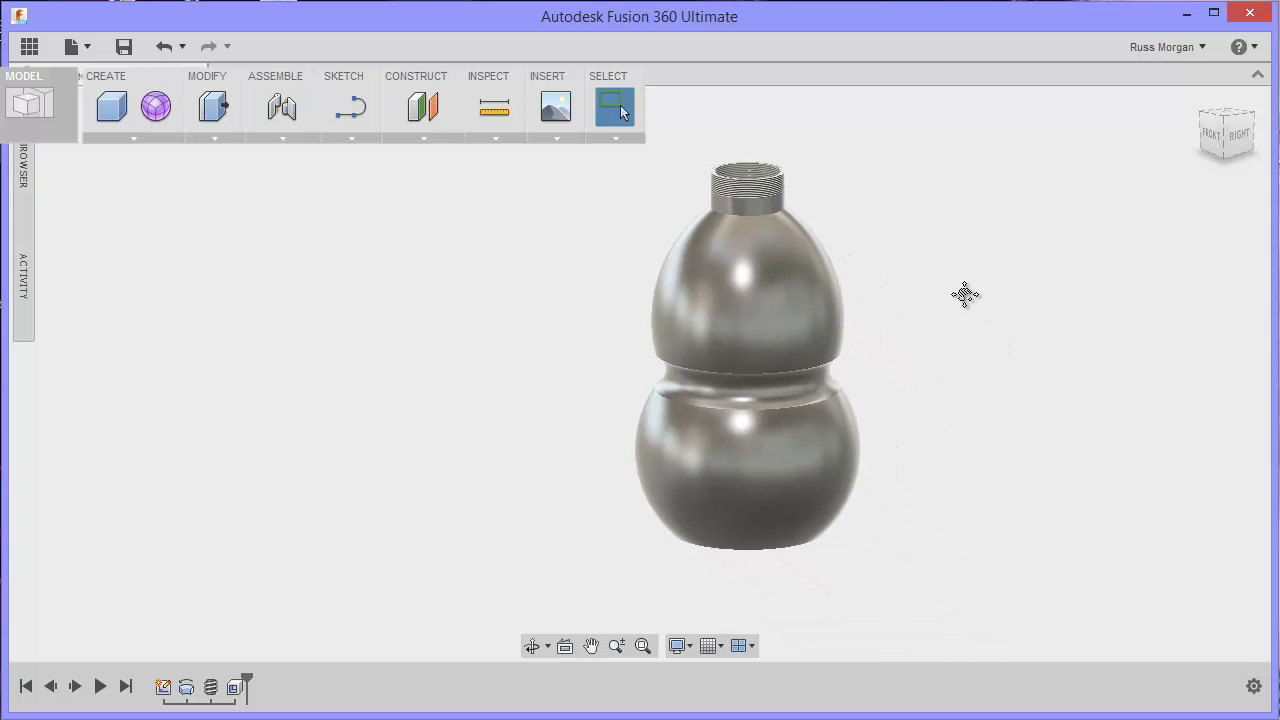
left_click(163, 688)
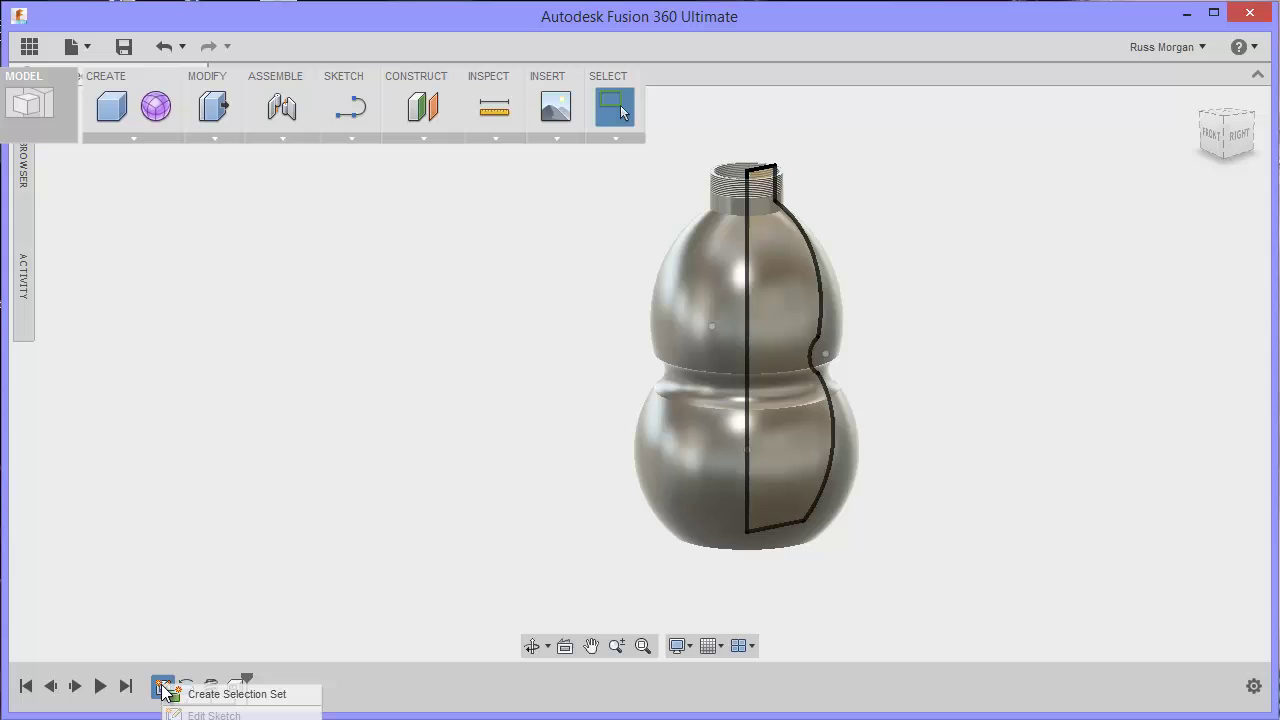
left_click(376, 530)
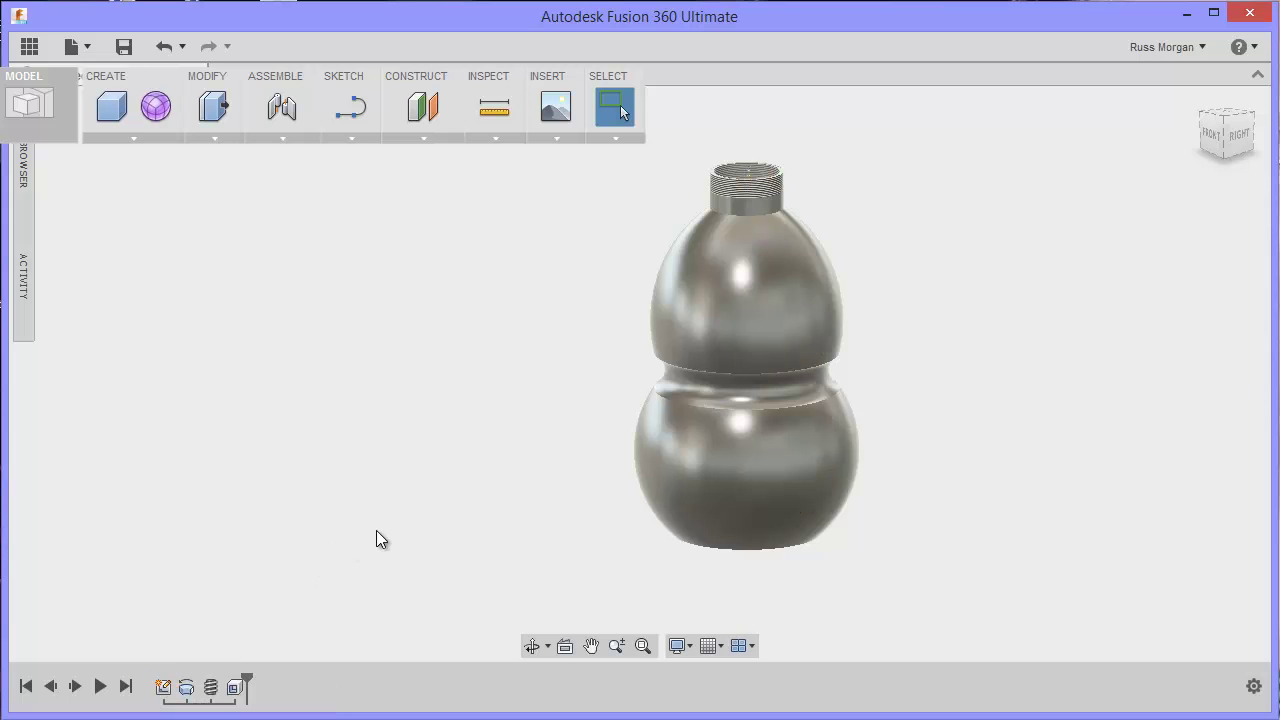
right_click(163, 688)
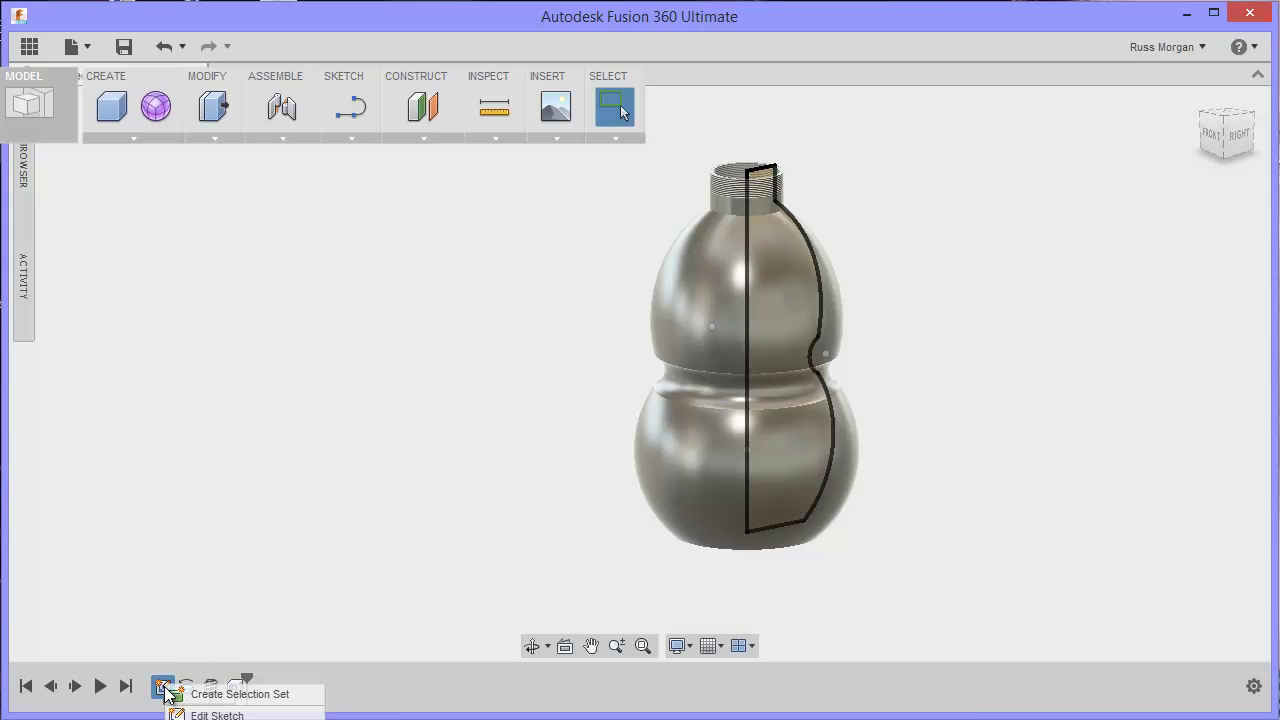
left_click(200, 715)
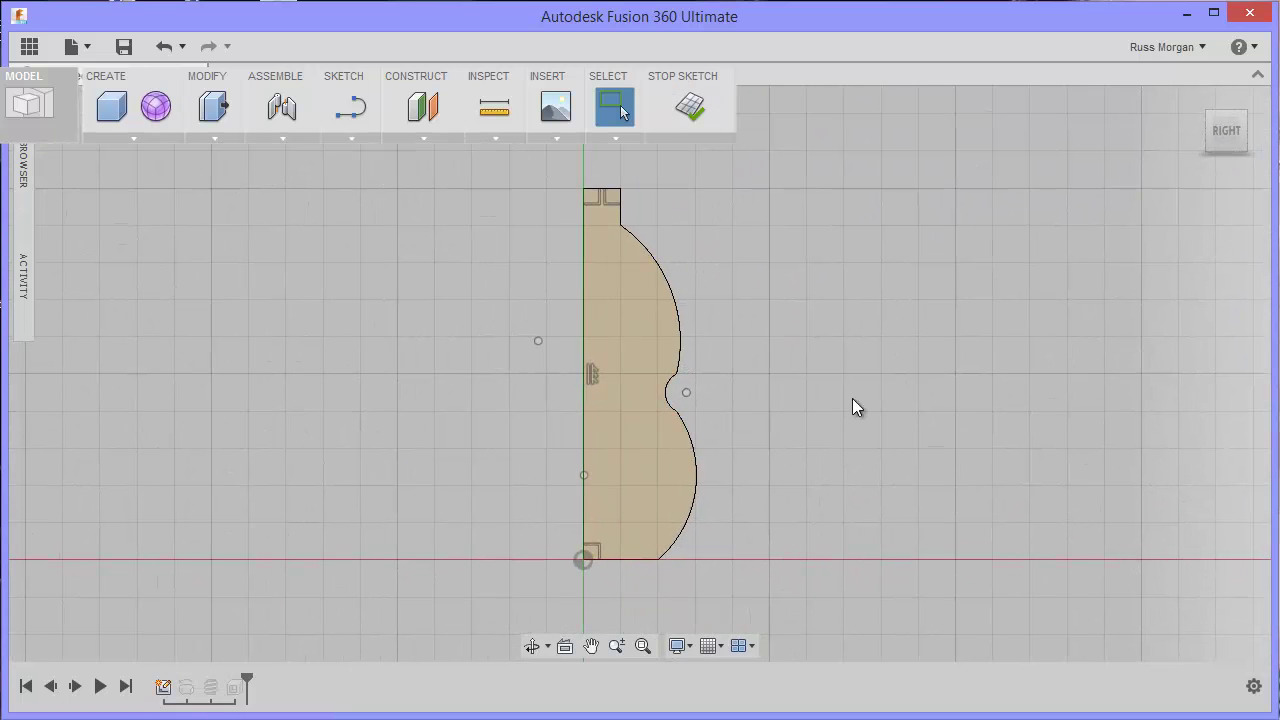
left_click(671, 291)
left_click_drag(672, 286, 683, 282)
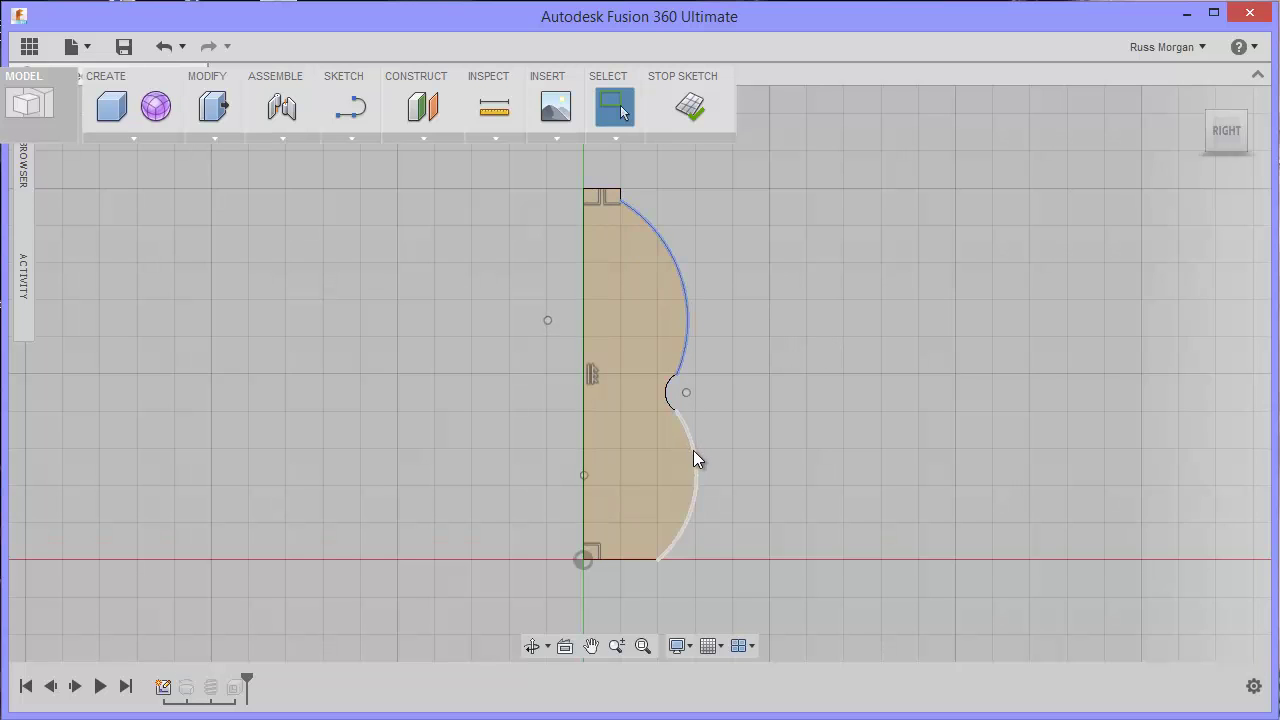
Pull the lower arc outward until the base line is about 30 mm long, and finish the sketch.
key("Escape")
left_click_drag(701, 494, 716, 503)
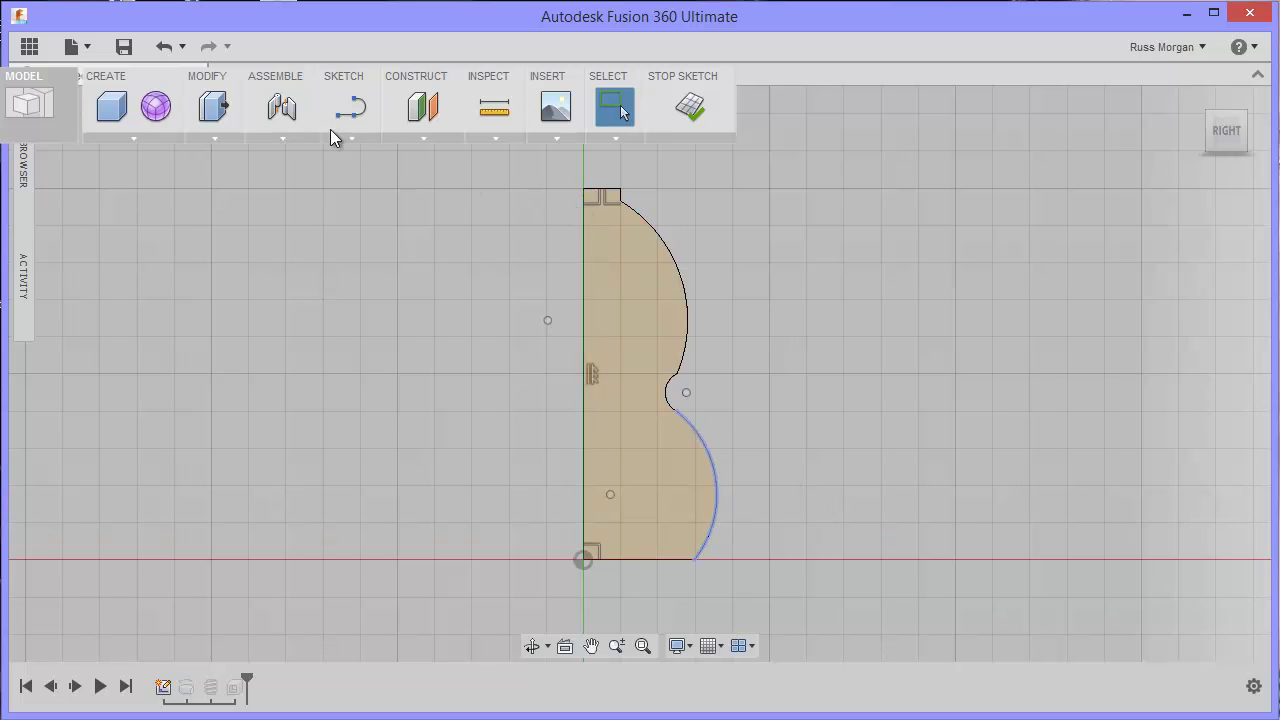
left_click(690, 100)
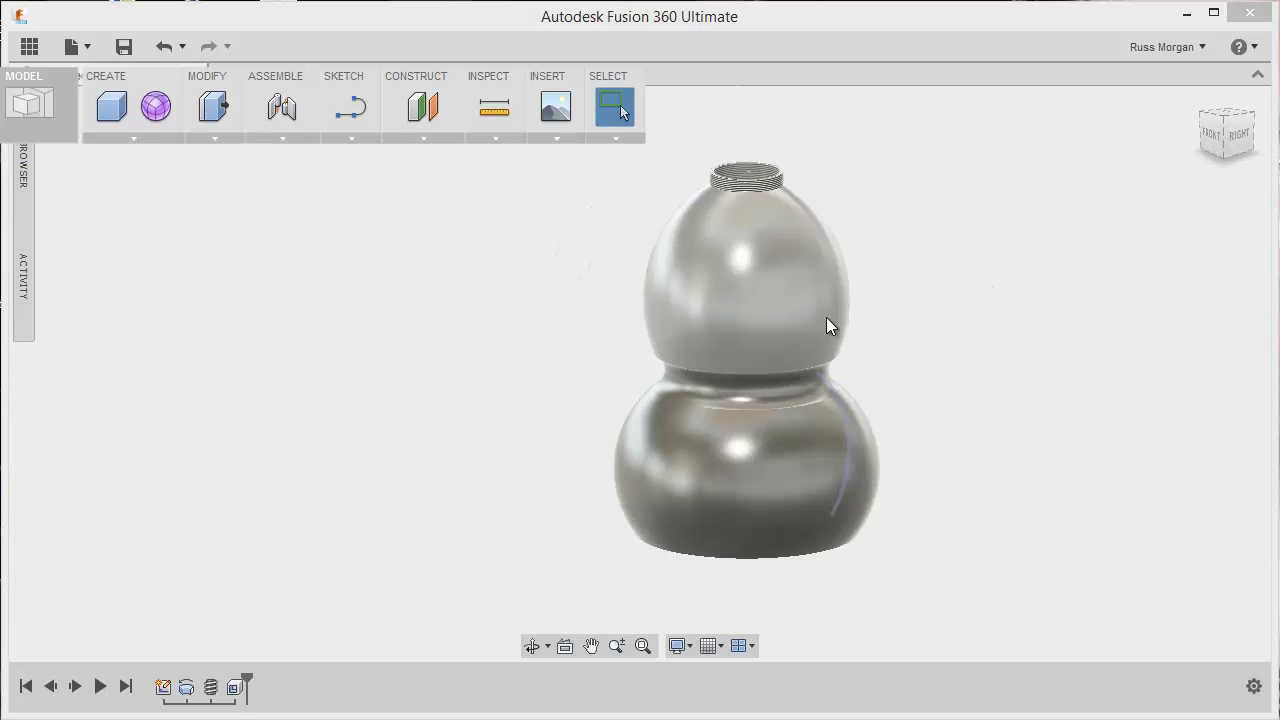